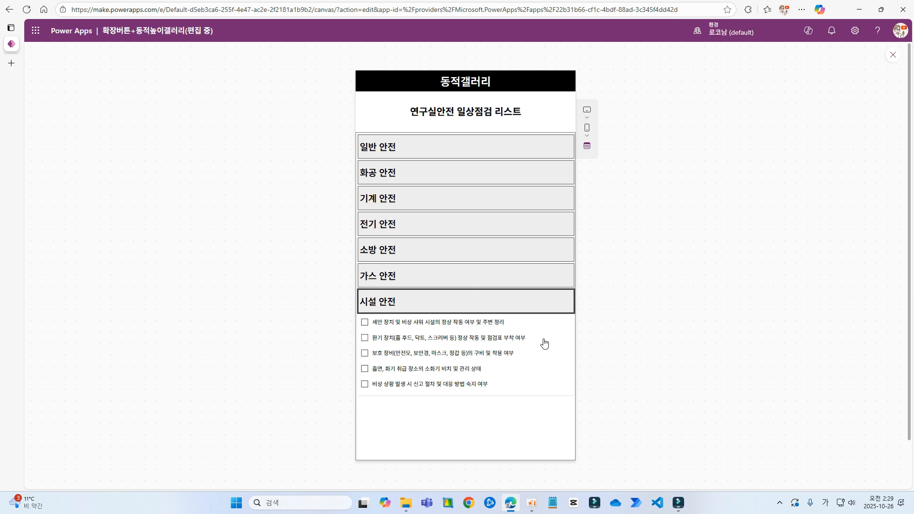
# Toggle the 시설 안전 section in the running checklist preview
pyautogui.click(413, 307)
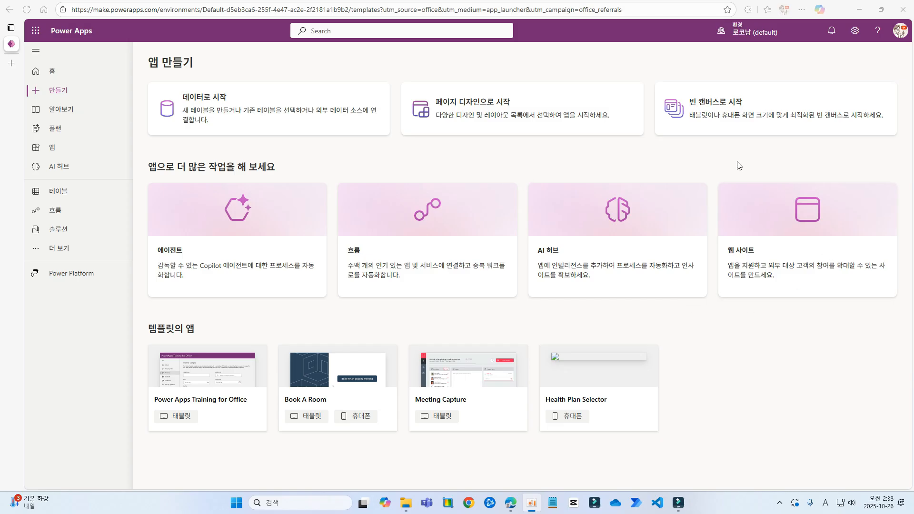
# Create a blank phone-size canvas app and insert a button on its screen
pyautogui.click(766, 122)
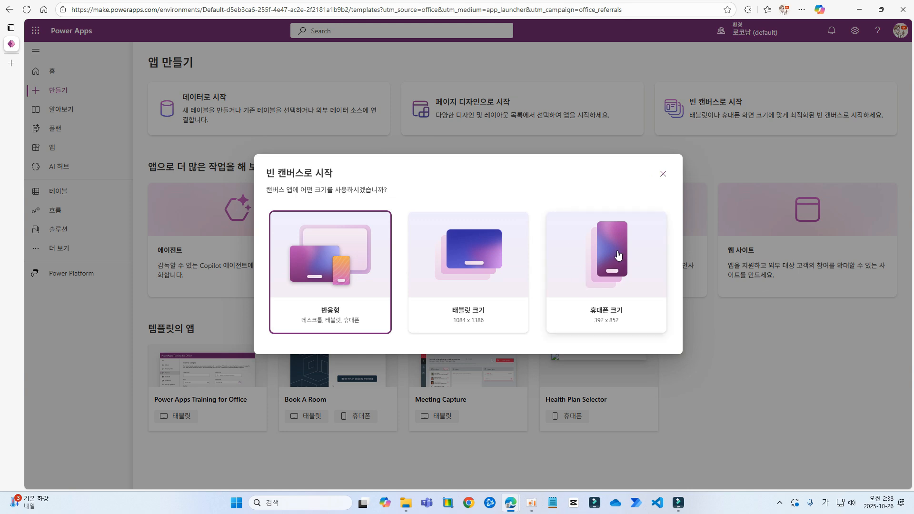
pyautogui.click(618, 256)
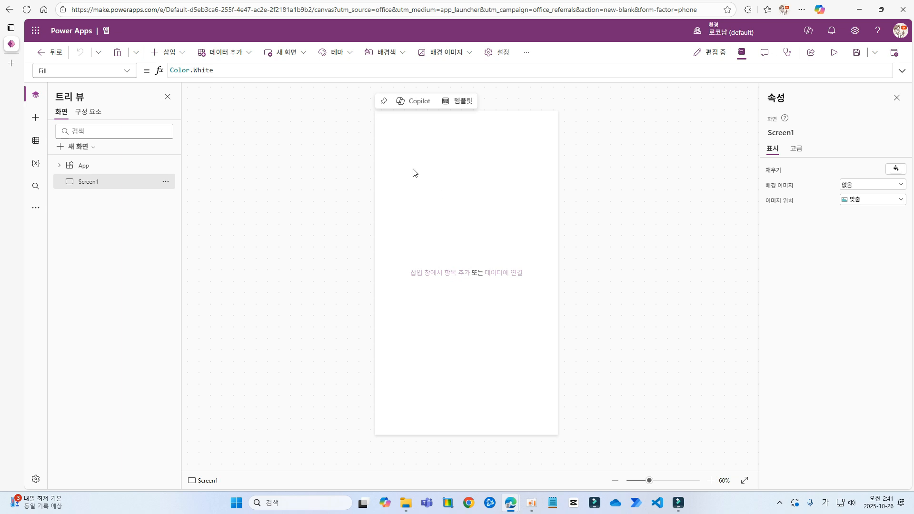
pyautogui.click(169, 52)
pyautogui.click(180, 203)
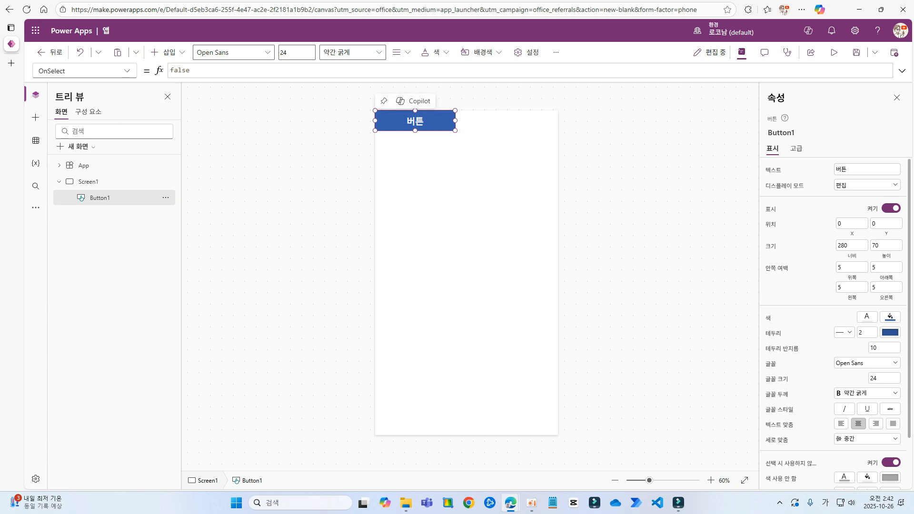
# Set the button's OnSelect formula to ClearCollect(colCheckList, ...) with the copied 구분 and 점검내용 records pasted in
pyautogui.doubleClick(180, 70)
pyautogui.write('ㅊ')
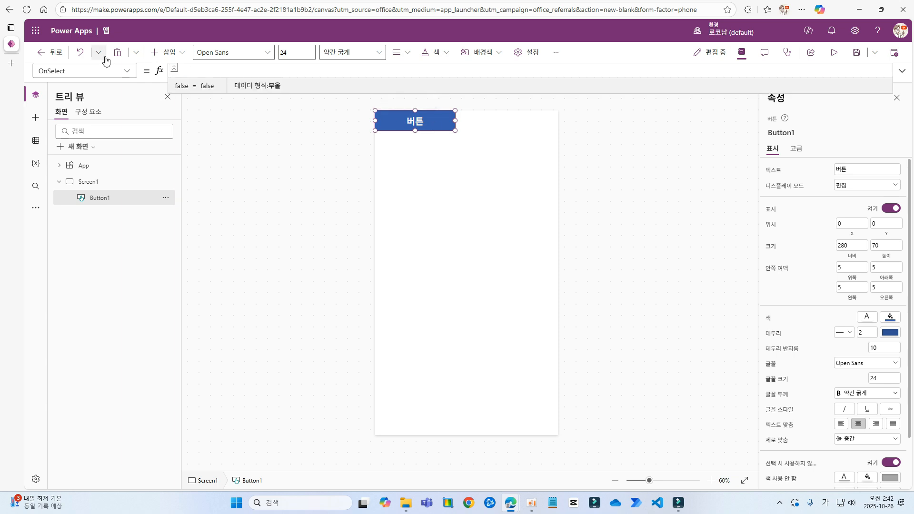
pyautogui.write('lear')
pyautogui.press('Down')
pyautogui.press('Tab')
pyautogui.write('co')
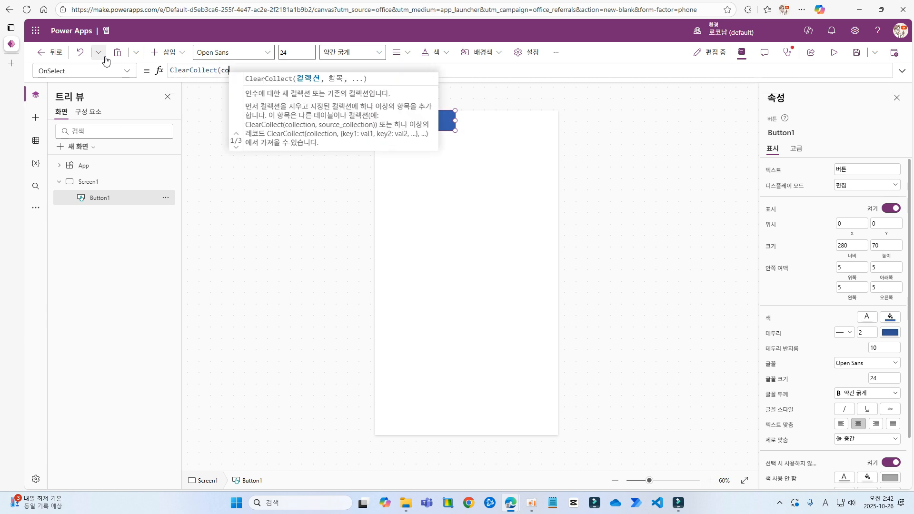
pyautogui.write('lCheck')
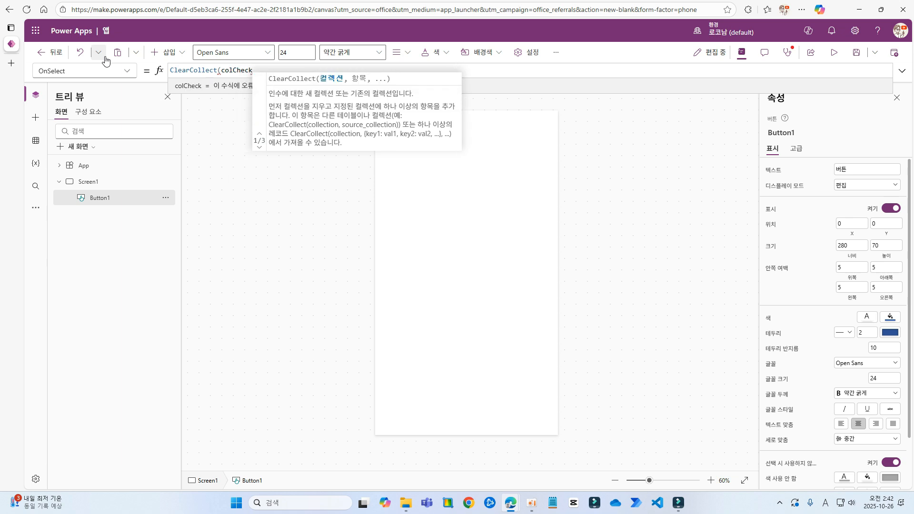
pyautogui.write('List')
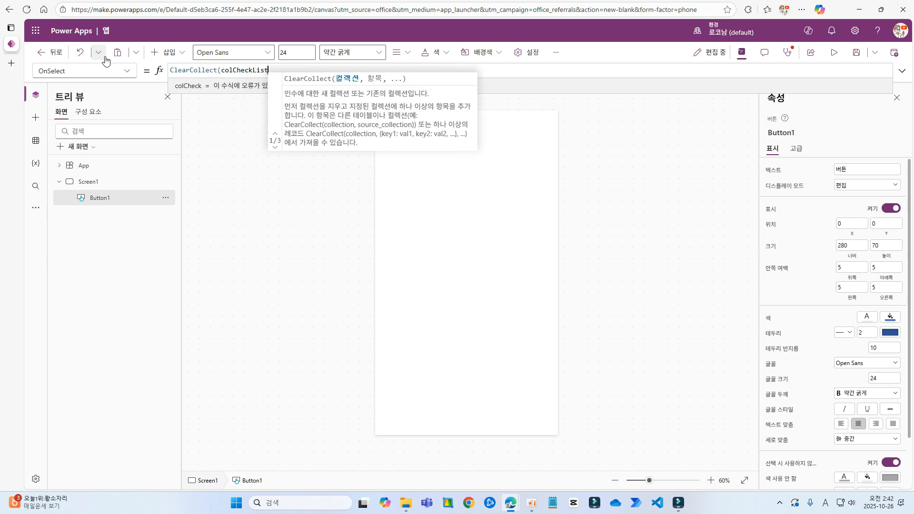
pyautogui.write(',')
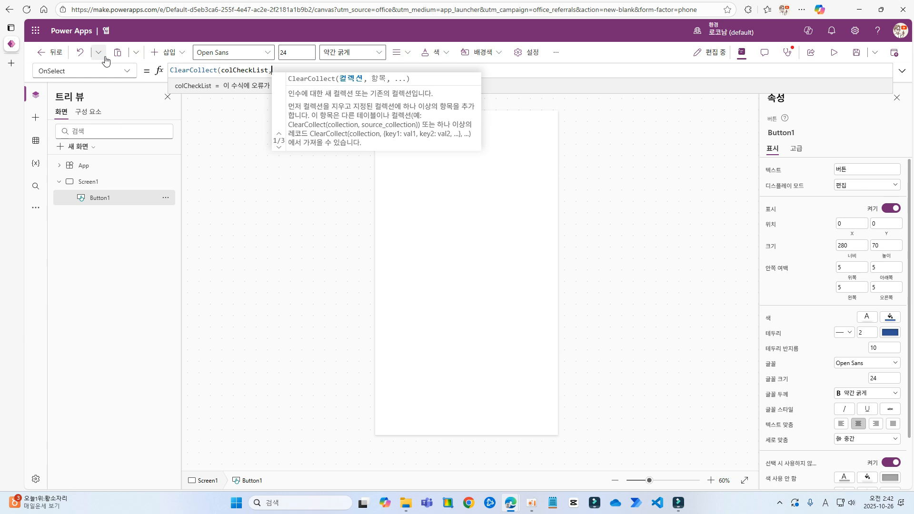
pyautogui.hotkey('shift', 'Return')
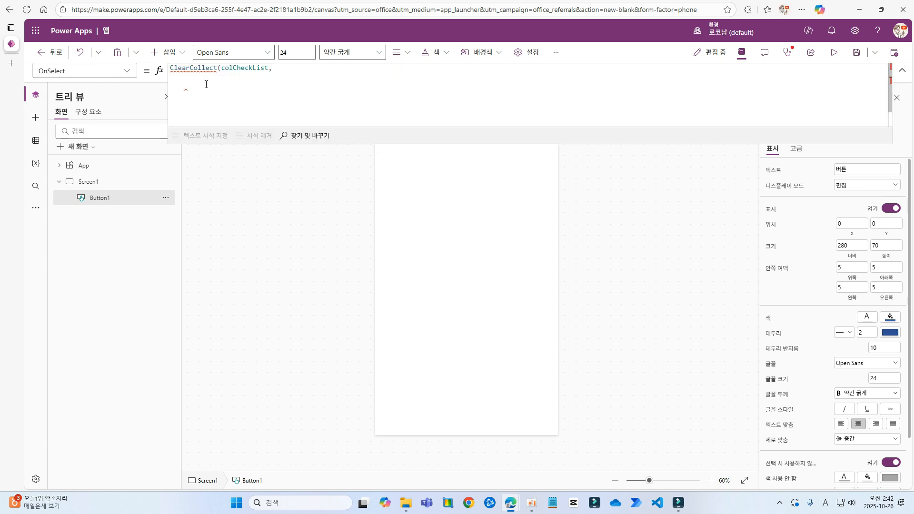
pyautogui.hotkey('ctrl', 'v')
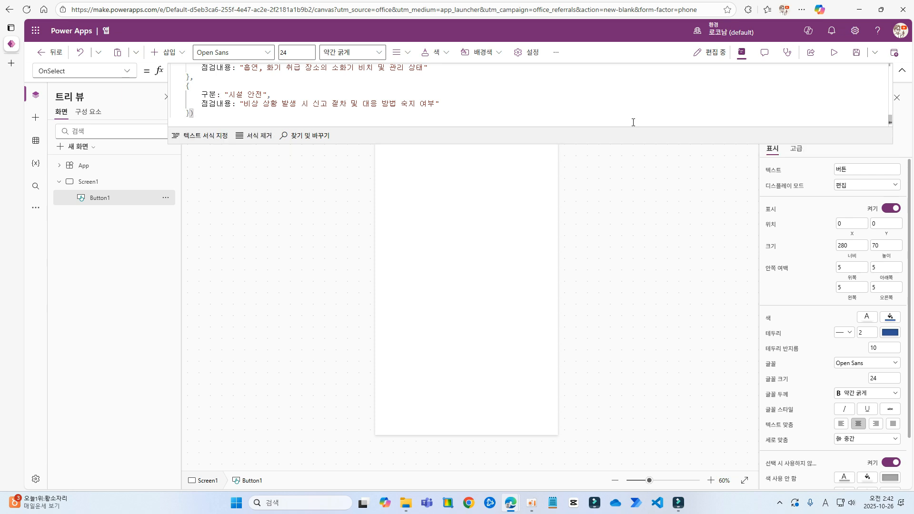
pyautogui.moveTo(891, 120); pyautogui.dragTo(900, 75)
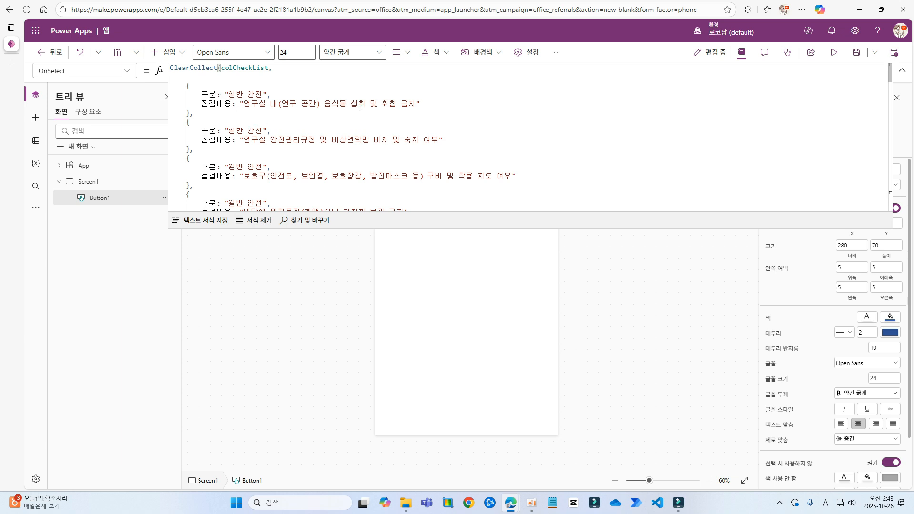
# Collapse the formula and view the records stored in the colCheckList collection
pyautogui.click(903, 70)
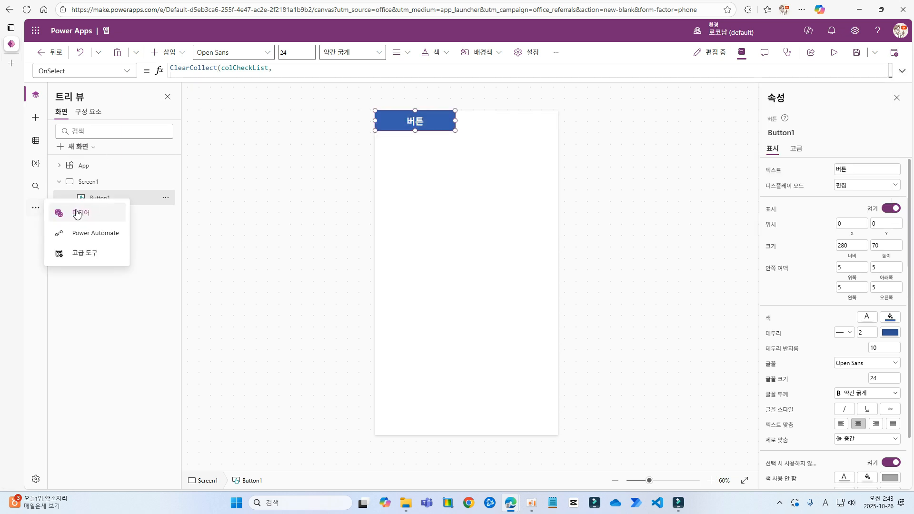
pyautogui.click(42, 164)
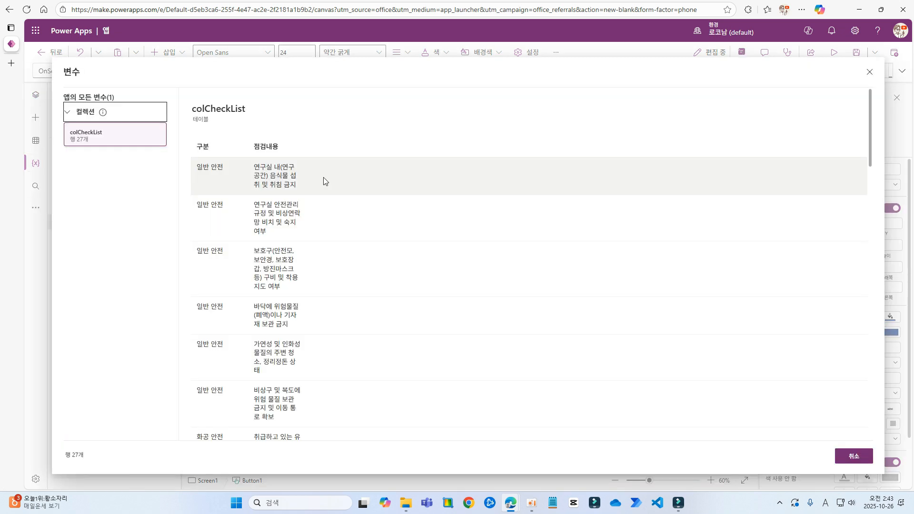
pyautogui.click(854, 457)
# Stretch the button to the full 640 screen width and change its text to 동적갤러리
pyautogui.moveTo(454, 130); pyautogui.dragTo(561, 138)
pyautogui.doubleClick(466, 124)
pyautogui.write('eh')
pyautogui.press('BackSpace')
pyautogui.press('BackSpace')
pyautogui.press('Hangul')
pyautogui.write('동적갤러리')
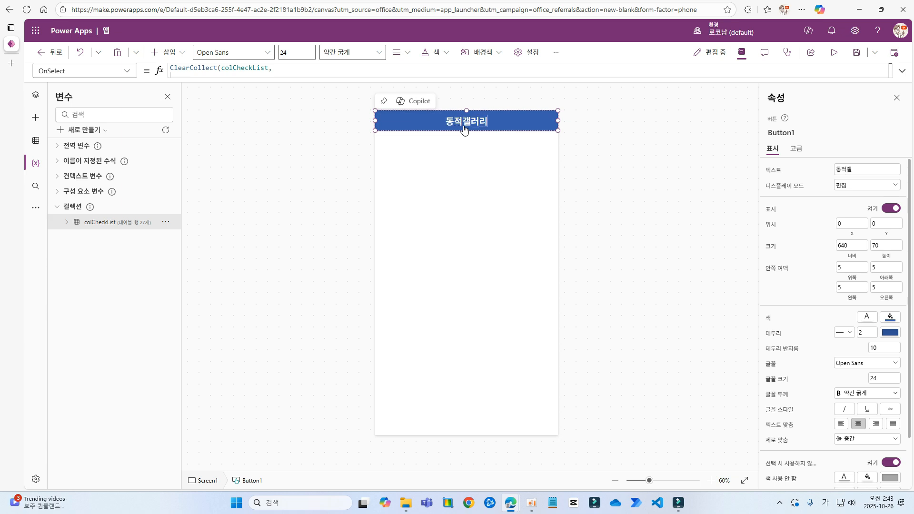
# Give the 동적갤러리 header button a black fill and a border radius of 0
pyautogui.click(891, 318)
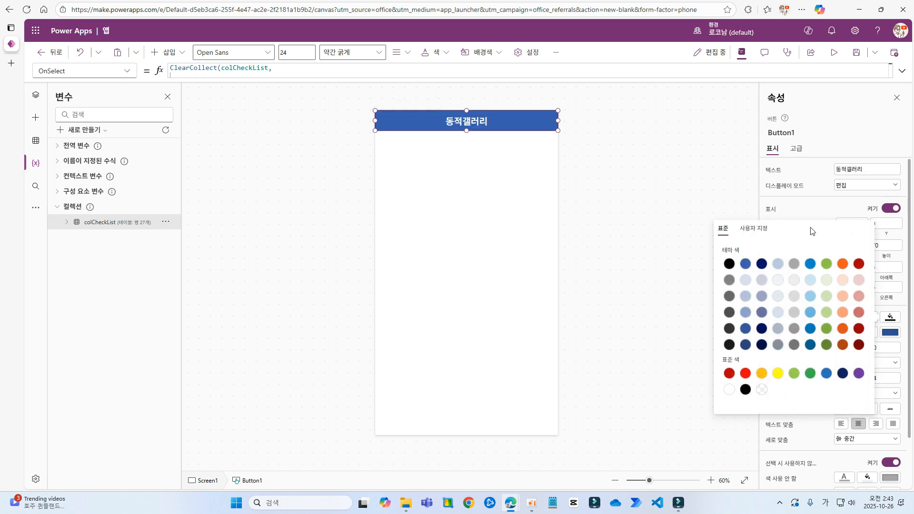
pyautogui.click(825, 204)
pyautogui.moveTo(878, 347); pyautogui.dragTo(836, 343)
pyautogui.write('0')
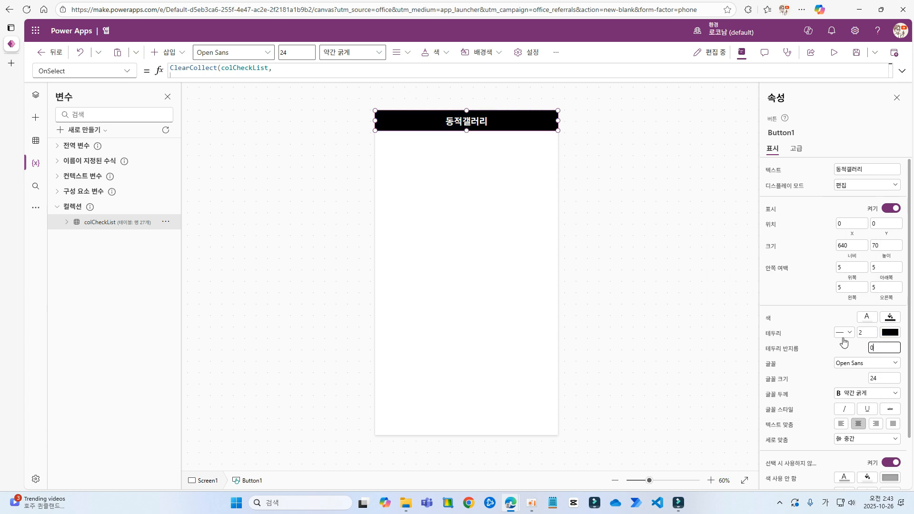
pyautogui.click(867, 317)
pyautogui.click(705, 268)
pyautogui.click(690, 177)
pyautogui.click(465, 120)
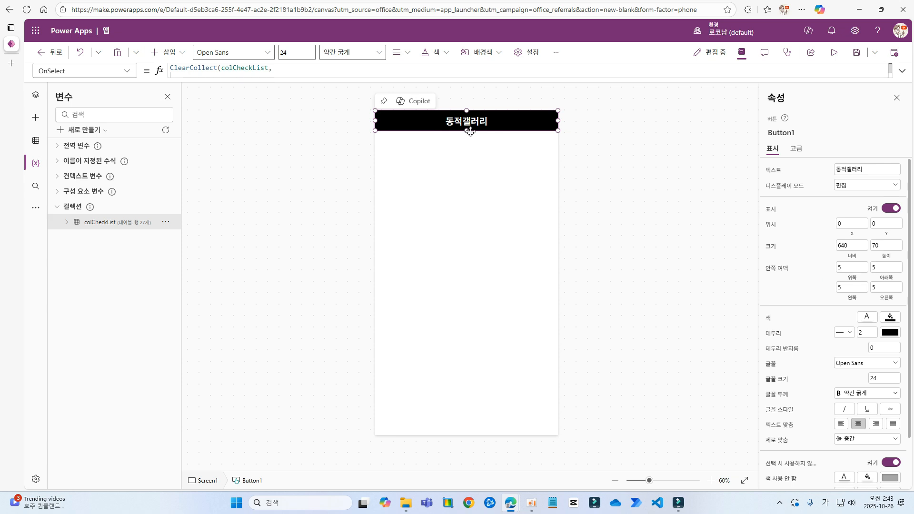
# Insert a text label directly below the header at X 0, Y 70 and size it about 640 by 103
pyautogui.click(489, 156)
pyautogui.click(164, 52)
pyautogui.press('Escape')
pyautogui.moveTo(404, 133)
pyautogui.mouseDown()
pyautogui.moveTo(400, 148)
pyautogui.moveTo(392, 140)
pyautogui.mouseUp()
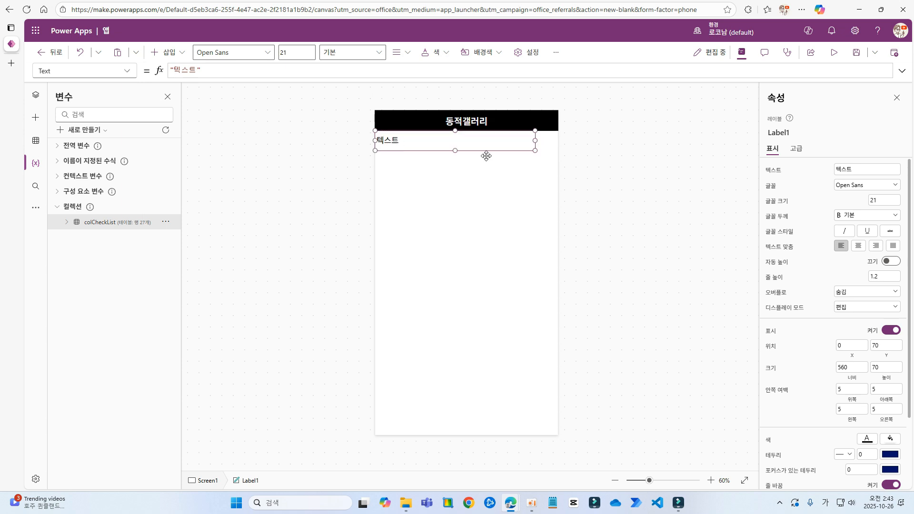
pyautogui.moveTo(535, 150); pyautogui.dragTo(562, 164)
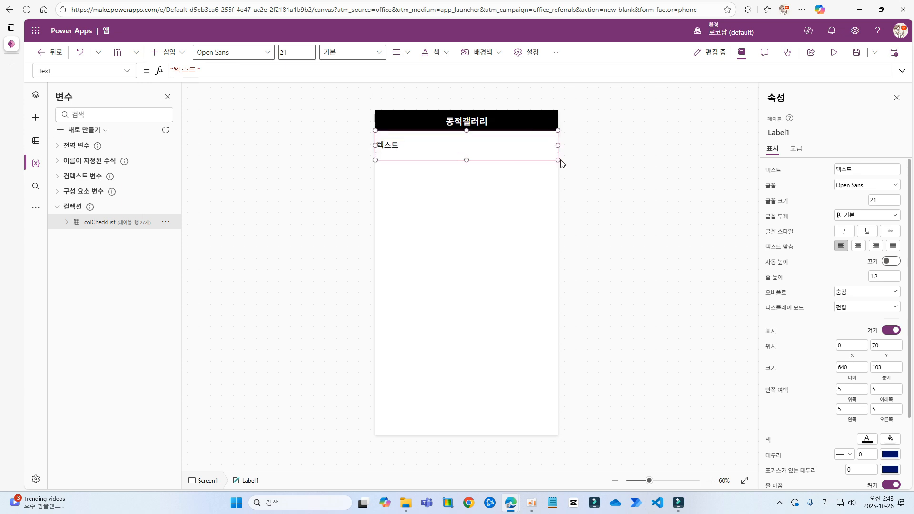
# Set the label's text to "연구실 안전 일상점검 리스트"
pyautogui.doubleClick(186, 68)
pyautogui.write('연')
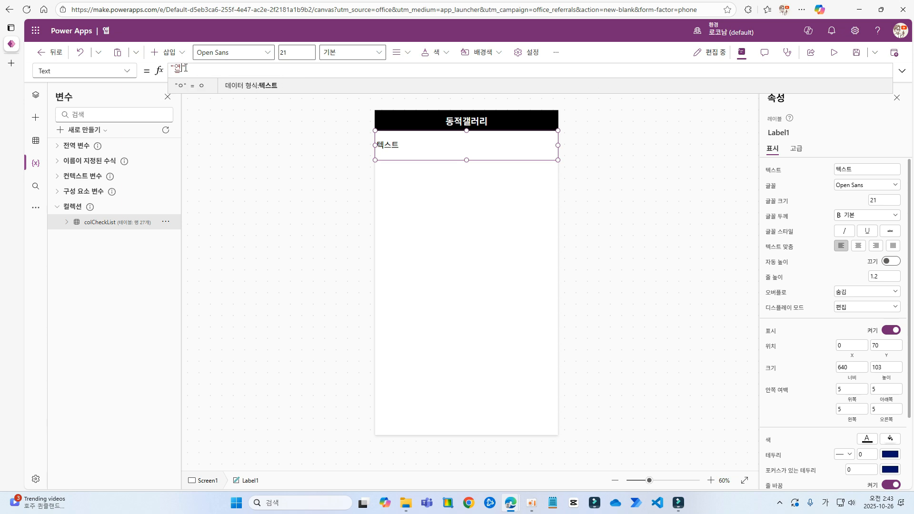
pyautogui.write('구실 안전 일상점검 리스트')
pyautogui.click(534, 138)
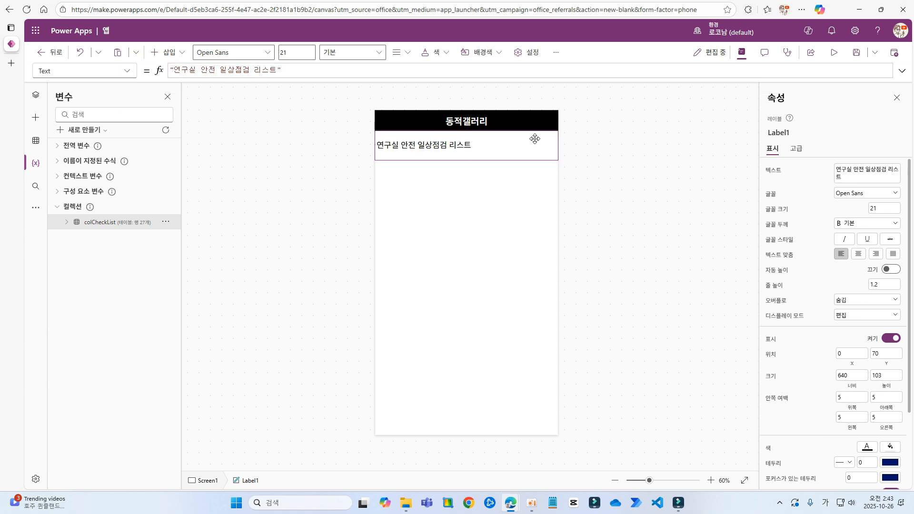
# Center the label's text and set its font weight to bold (굵게)
pyautogui.click(860, 254)
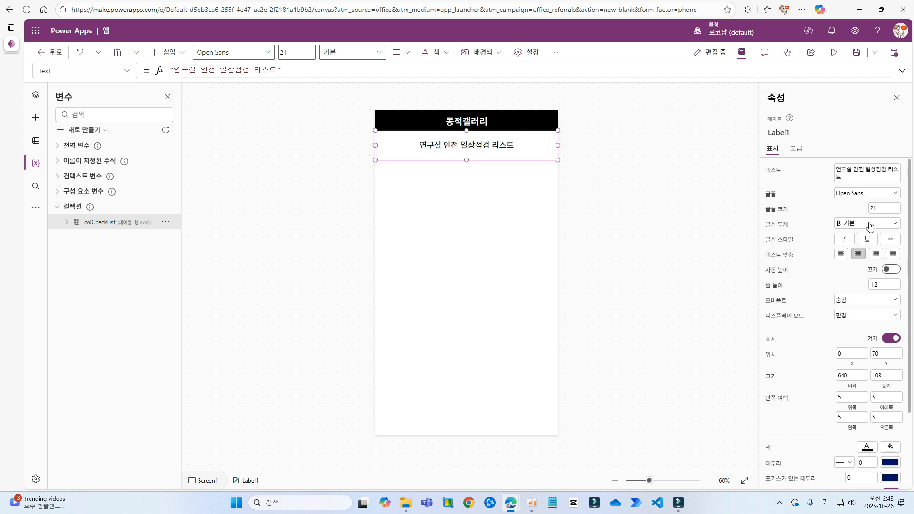
pyautogui.click(871, 224)
pyautogui.click(851, 235)
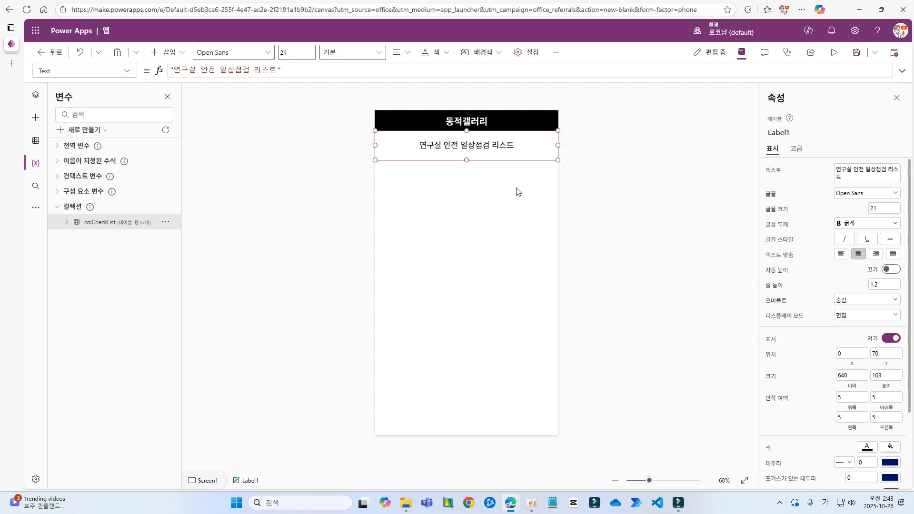
# Shorten the label's height slightly and set its font size to 18
pyautogui.click(471, 164)
pyautogui.click(486, 144)
pyautogui.doubleClick(884, 208)
pyautogui.write('18')
pyautogui.click(478, 167)
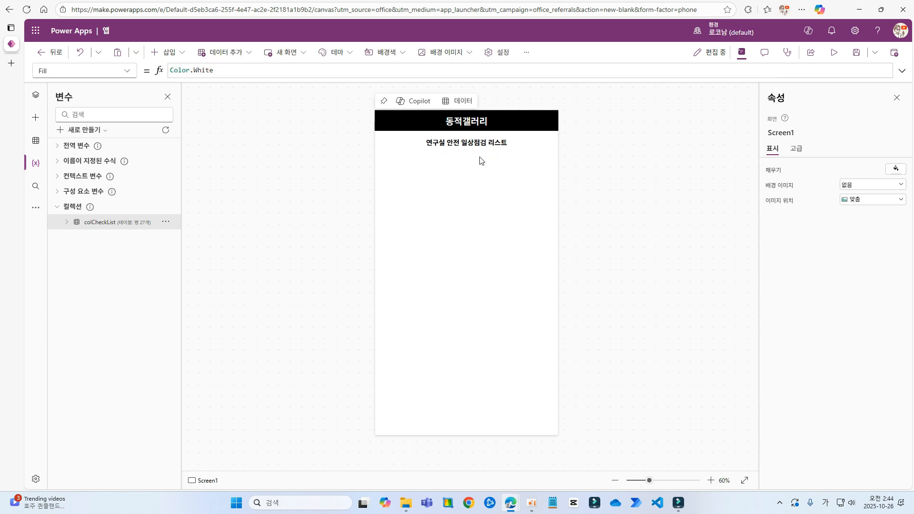
# Insert an empty flexible-height gallery (높이 조정 가능 갤러리(비어 있음)) from the layout controls
pyautogui.click(36, 95)
pyautogui.click(35, 117)
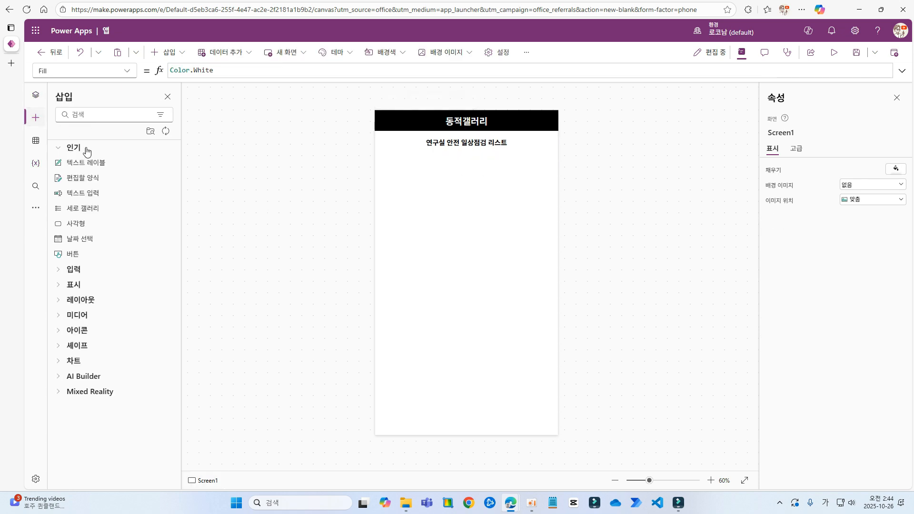
pyautogui.click(61, 300)
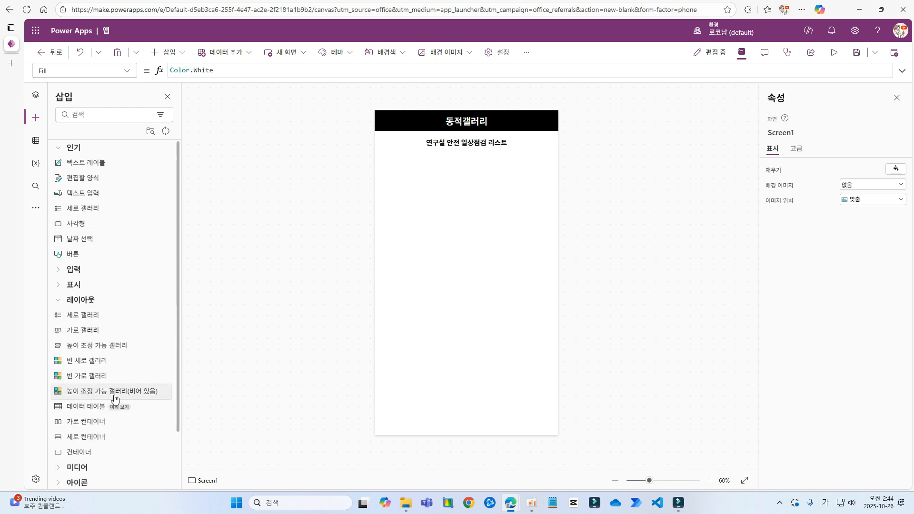
pyautogui.click(135, 395)
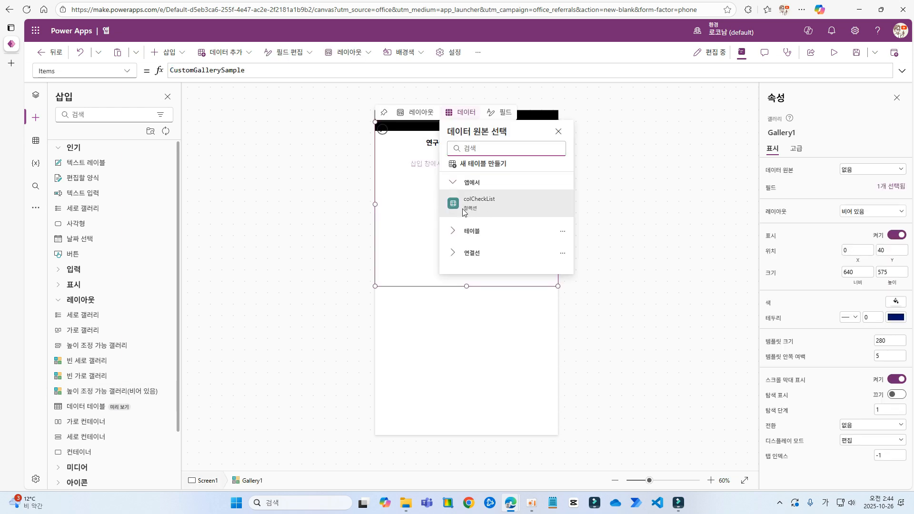
# Position the gallery below the title label at Y about 156 and size it about 640 by 980, filling the rest of the screen
pyautogui.moveTo(419, 286); pyautogui.dragTo(425, 322)
pyautogui.click(579, 317)
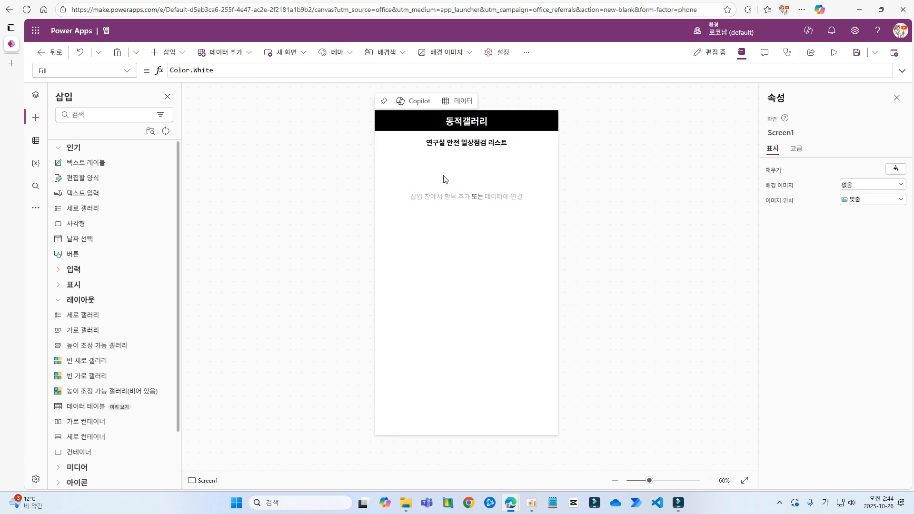
pyautogui.click(466, 218)
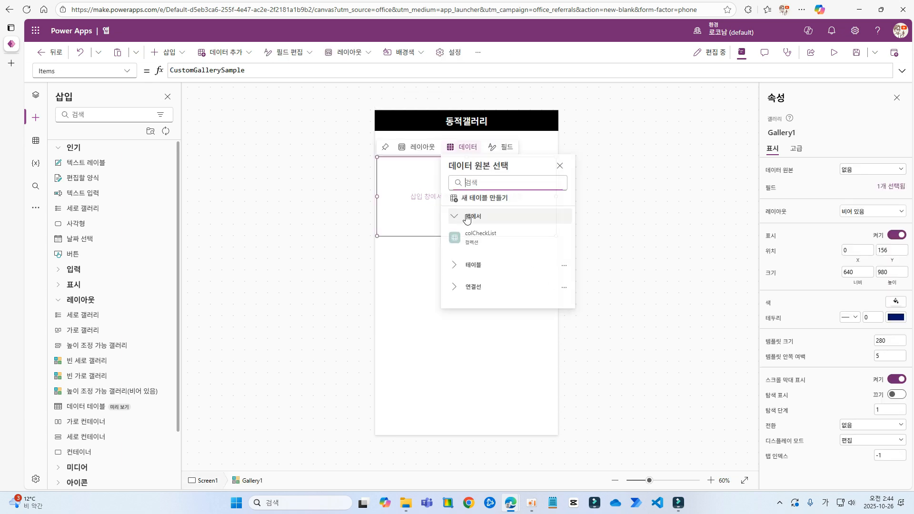
pyautogui.click(405, 197)
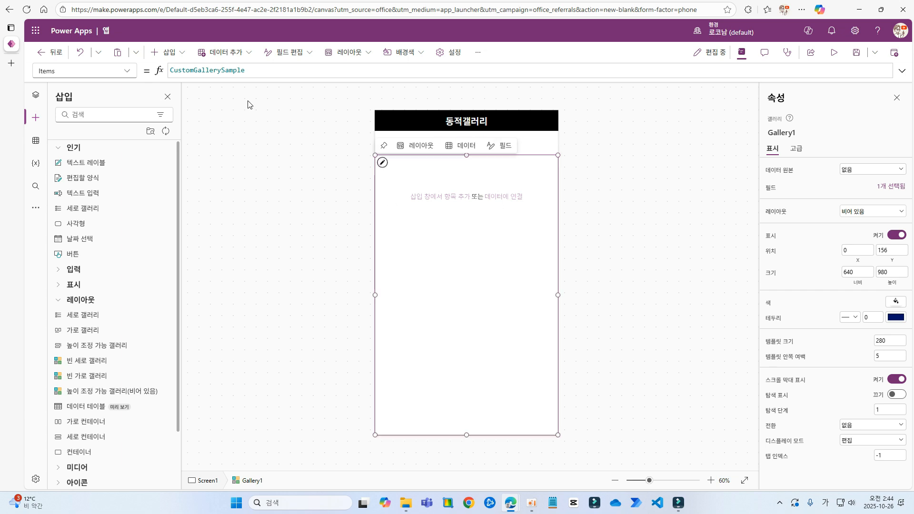
# Set the gallery's Items formula to Distinct(colCheckList,구분)
pyautogui.click(260, 70)
pyautogui.hotkey('ctrl', 'a')
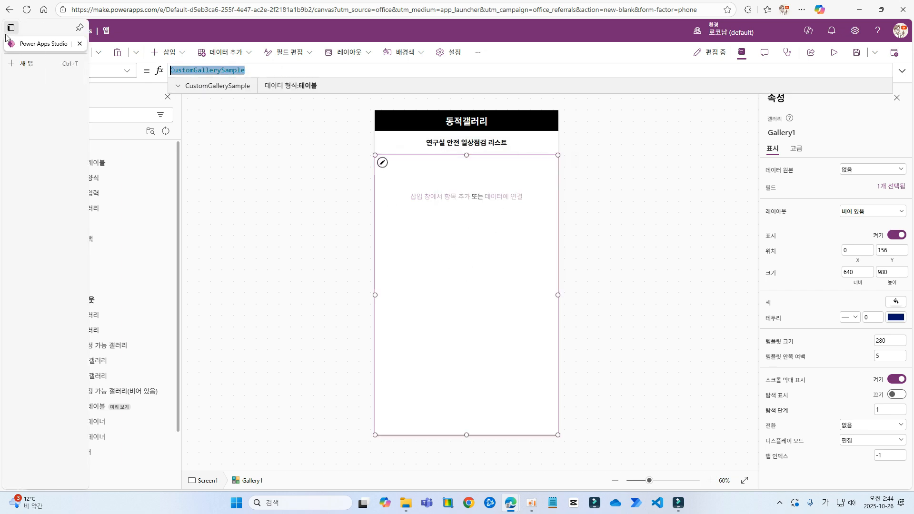
pyautogui.write('아')
pyautogui.press('BackSpace')
pyautogui.press('Hangul')
pyautogui.write('Distinct(')
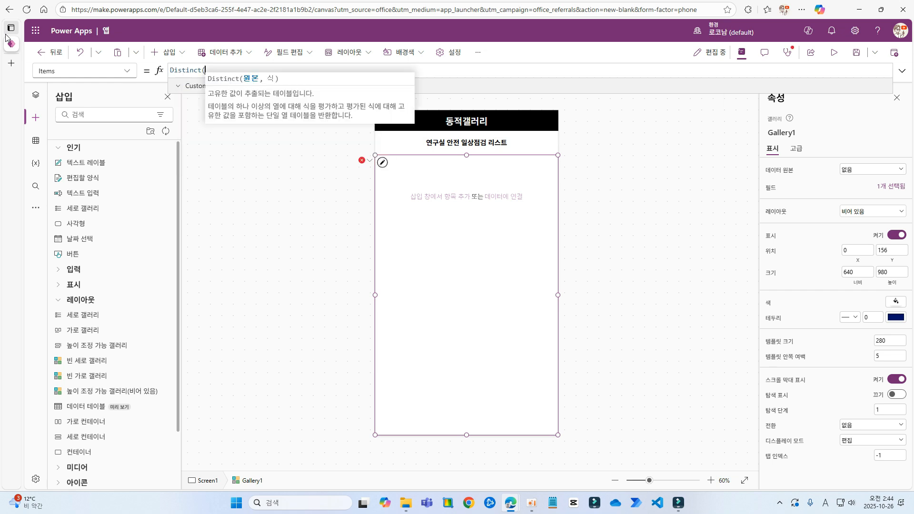
pyautogui.write('colCheckList')
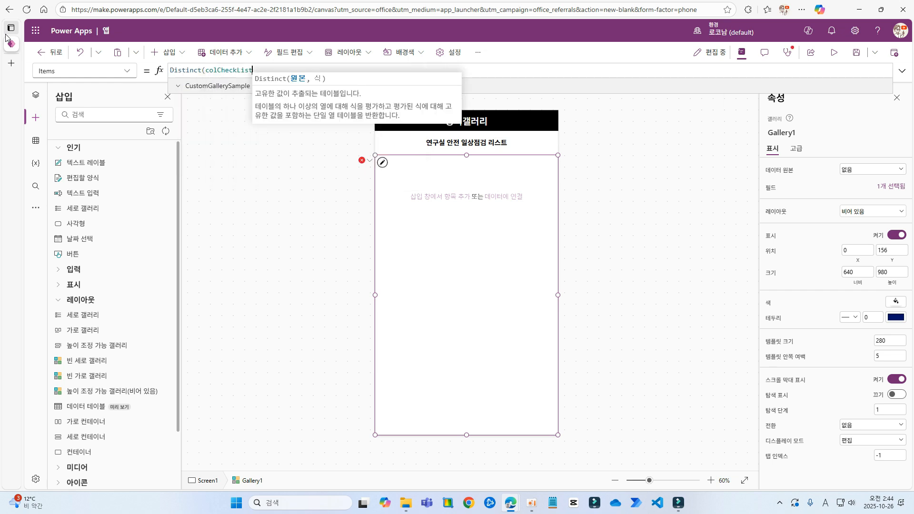
pyautogui.write(',구분)')
pyautogui.click(435, 170)
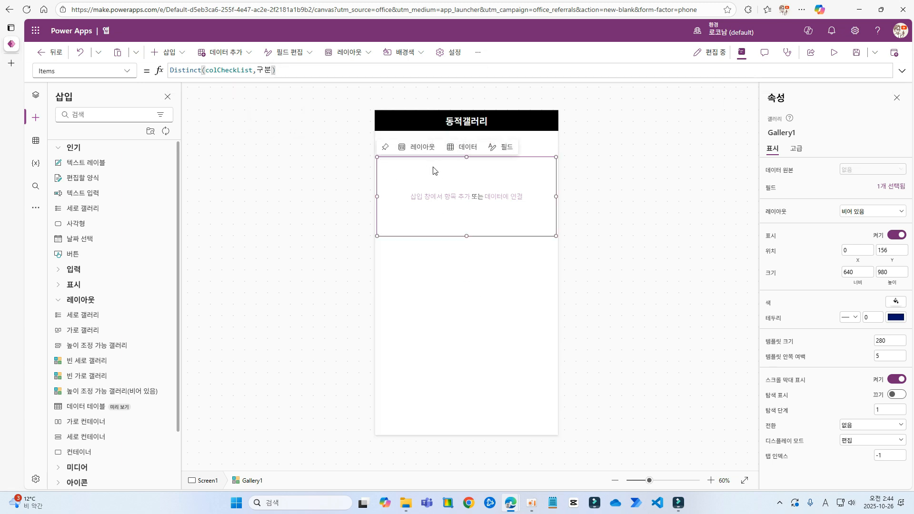
# Insert a button in the gallery's template at X 0, Y 0, widened to the full width at 630 by 70
pyautogui.click(167, 52)
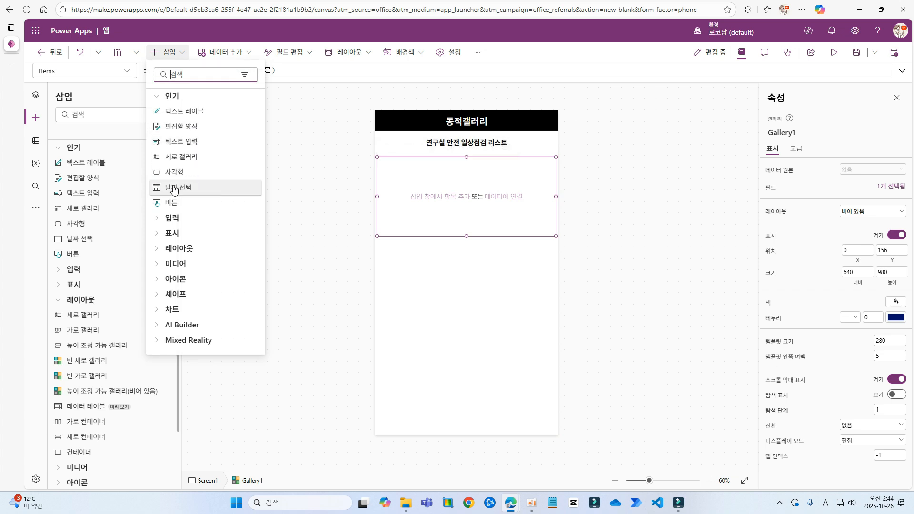
pyautogui.click(172, 206)
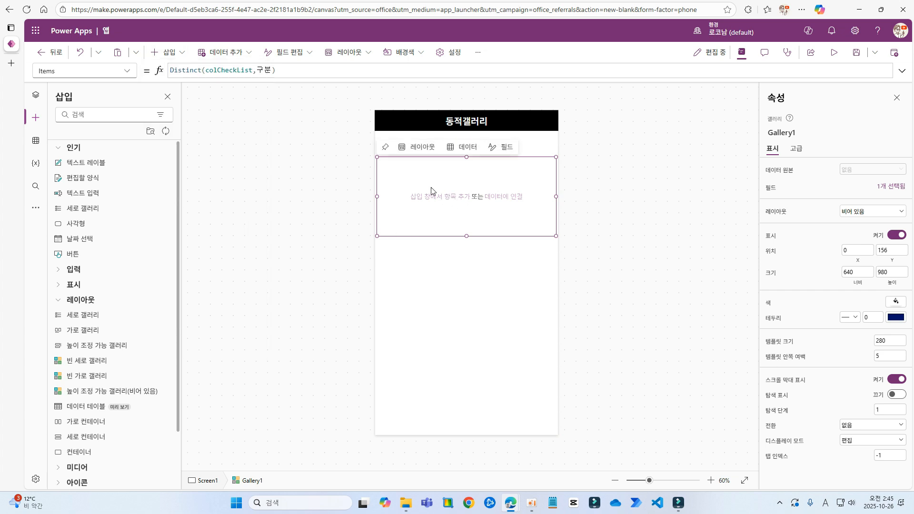
pyautogui.moveTo(456, 167); pyautogui.dragTo(723, 182)
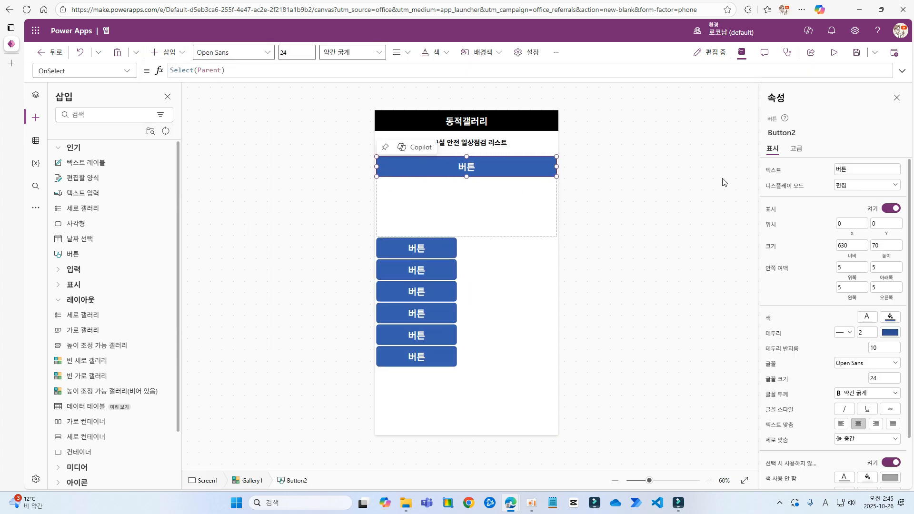
# Set the button's Text formula to ThisItem.Value
pyautogui.doubleClick(472, 164)
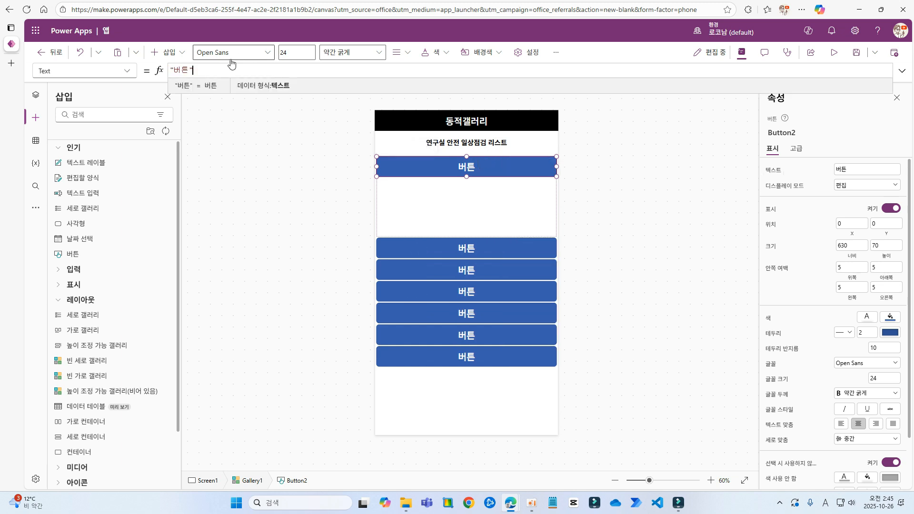
pyautogui.moveTo(2, 56)
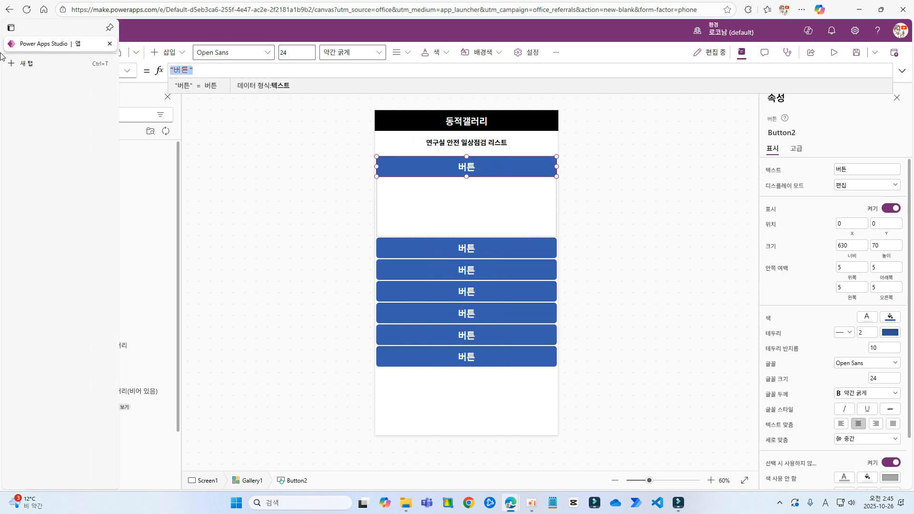
pyautogui.write('Thi')
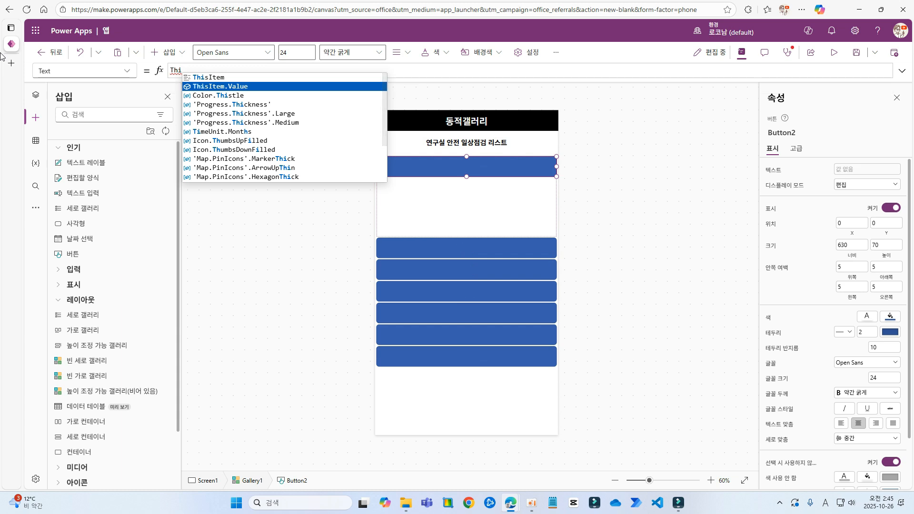
pyautogui.press('Tab')
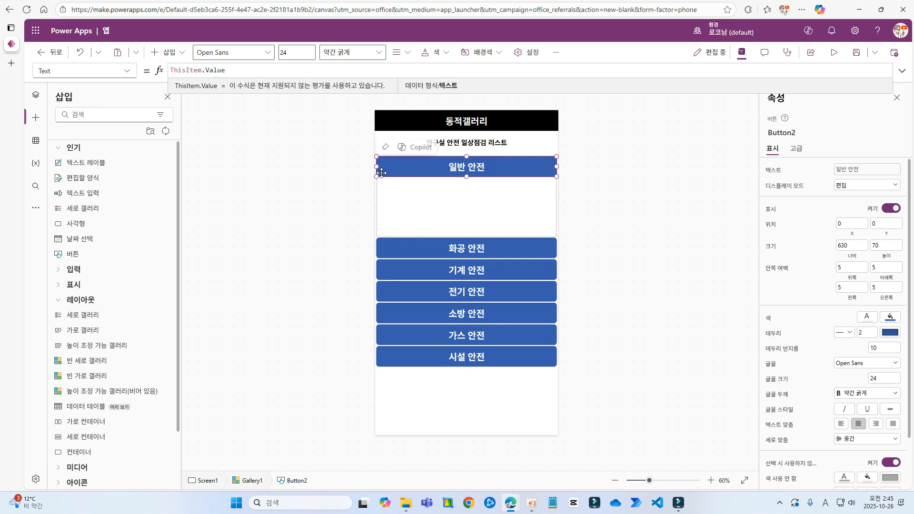
pyautogui.click(421, 196)
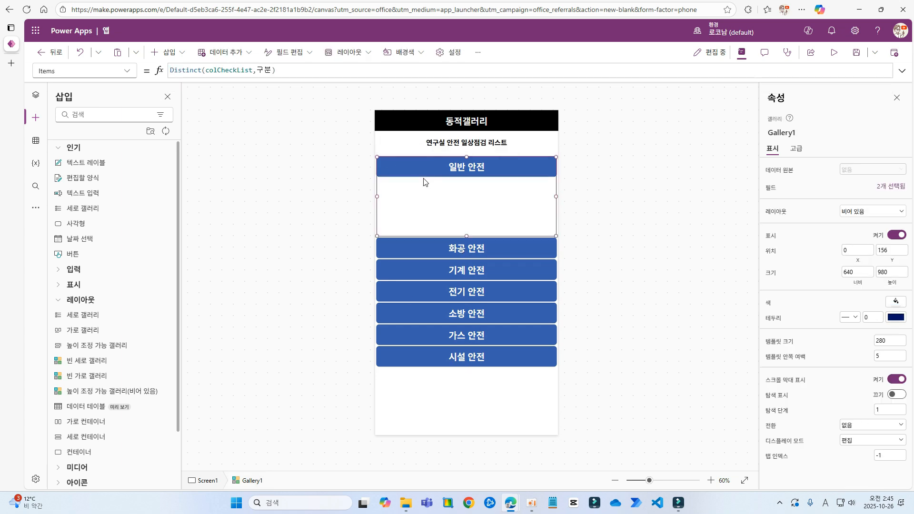
# Give the category button a 0.1-thick border in RGBA(77, 77, 77, 1) with a border radius of 0
pyautogui.click(426, 171)
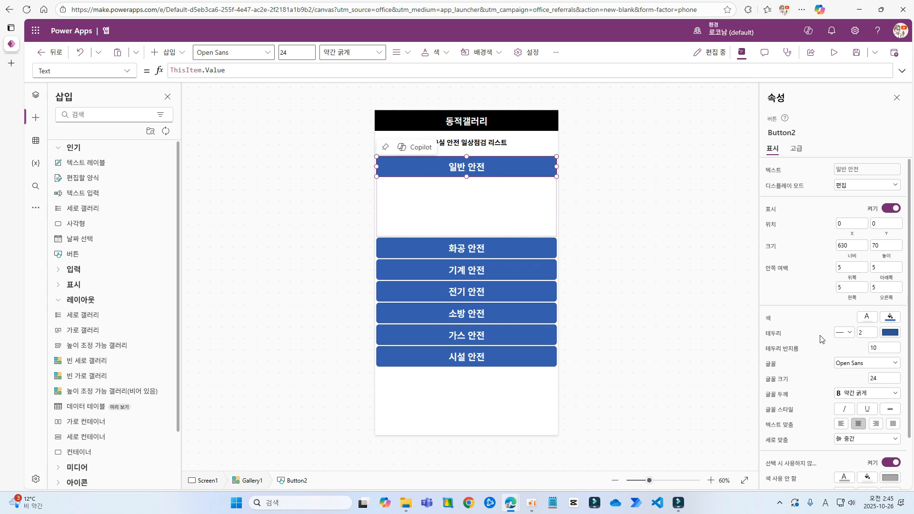
pyautogui.moveTo(867, 333); pyautogui.dragTo(834, 333)
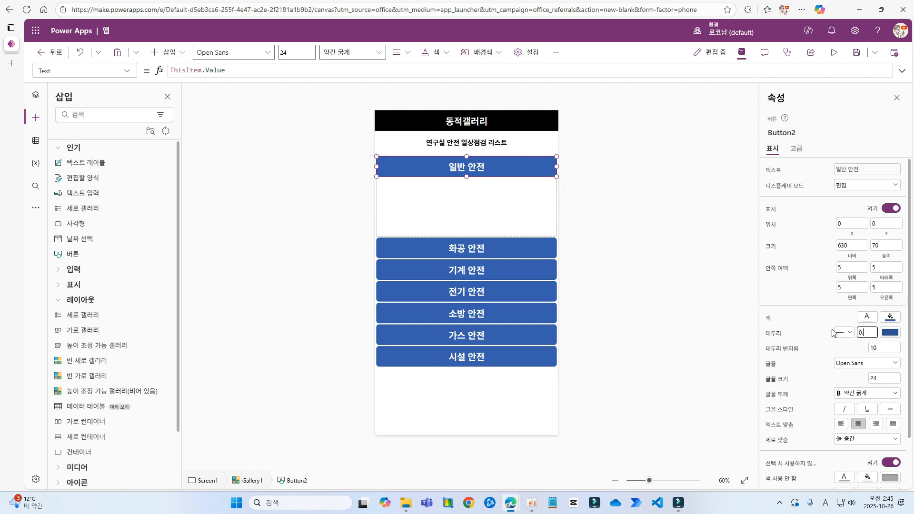
pyautogui.write('0.1')
pyautogui.click(890, 332)
pyautogui.click(266, 71)
pyautogui.hotkey('ctrl', 'a')
pyautogui.press('BackSpace')
pyautogui.click(729, 328)
pyautogui.click(513, 168)
pyautogui.moveTo(881, 348); pyautogui.dragTo(819, 345)
pyautogui.write('0')
# Fill the category button with light grey RGBA(237, 237, 237, 1) and make its text black
pyautogui.click(891, 332)
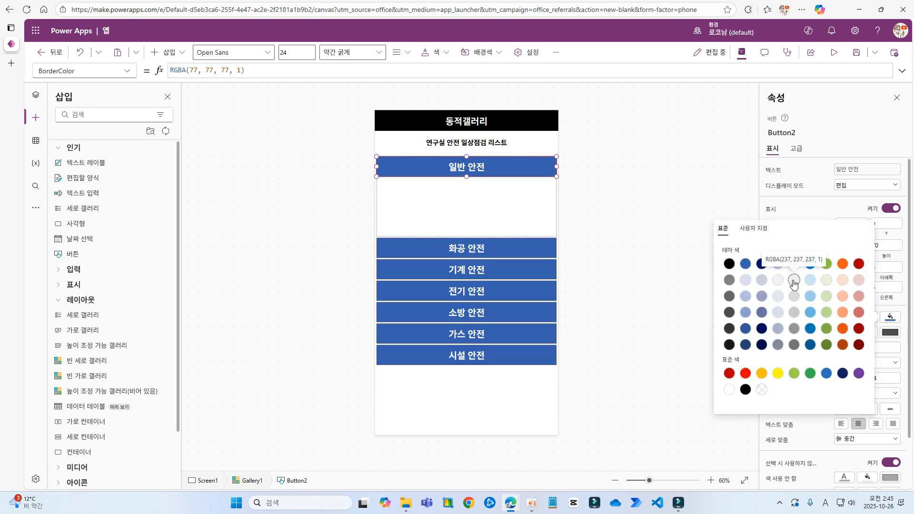
pyautogui.press('Escape')
pyautogui.click(867, 318)
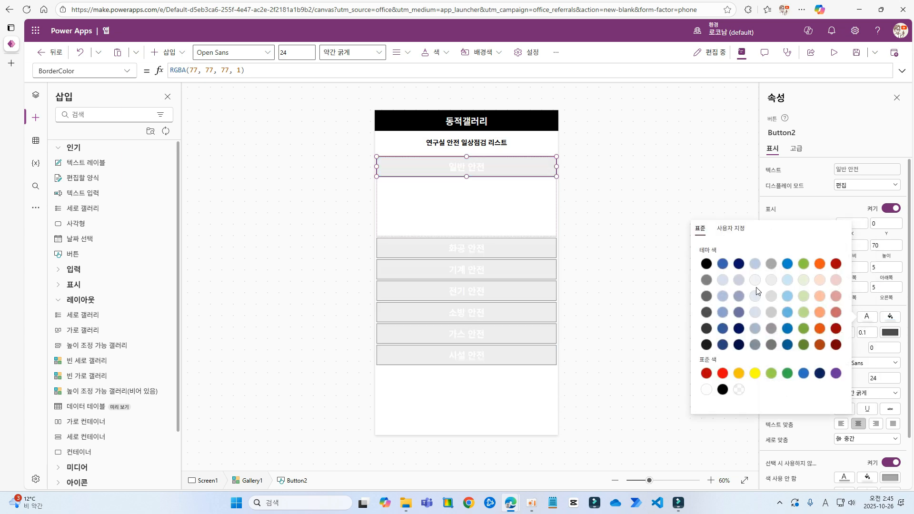
pyautogui.click(707, 264)
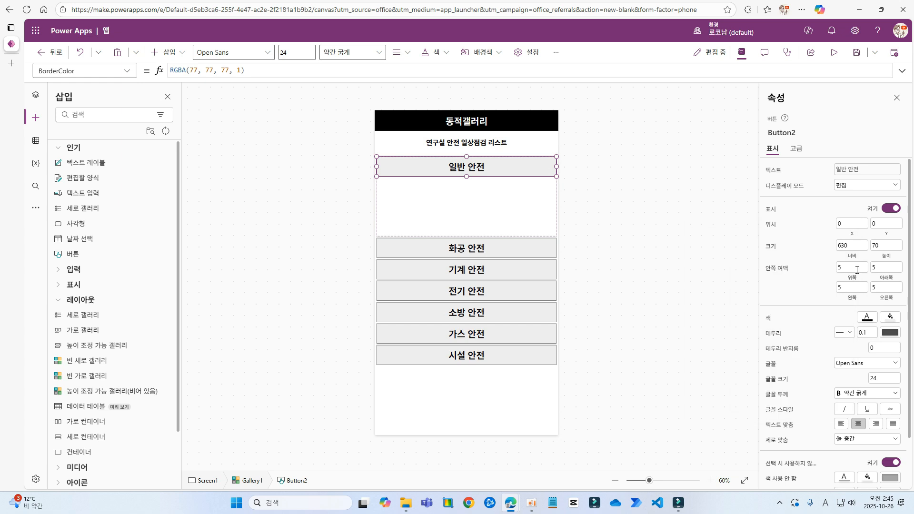
# Left-align the category button's text and set its left padding to 15
pyautogui.click(842, 424)
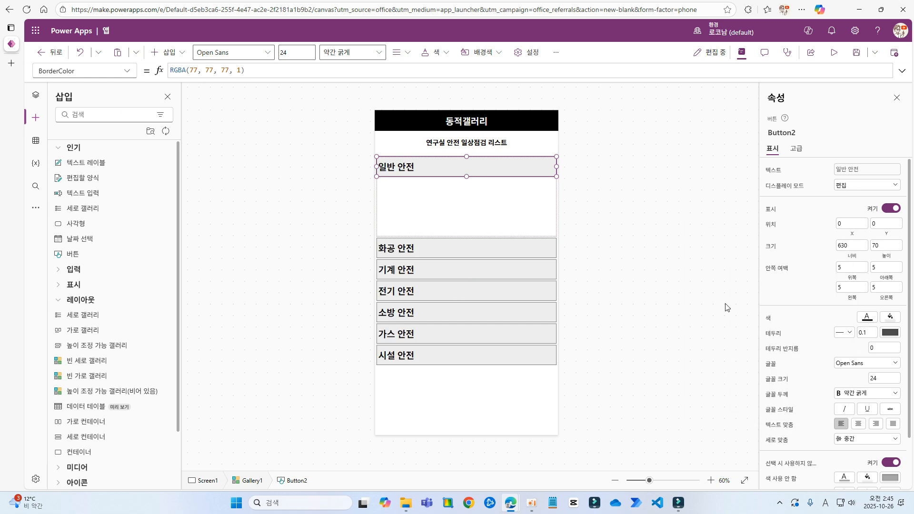
pyautogui.click(849, 288)
pyautogui.click(618, 225)
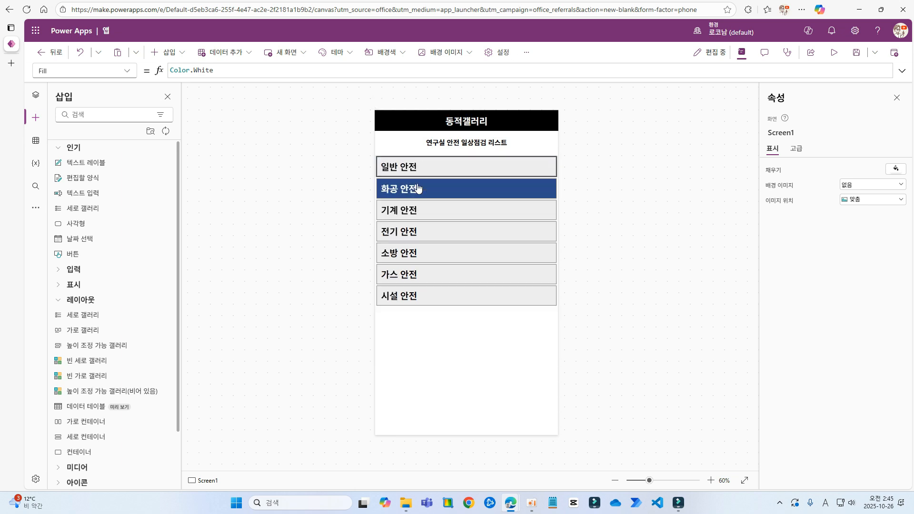
# Insert a plain container (컨테이너) from the layout controls into the category gallery's template
pyautogui.click(461, 184)
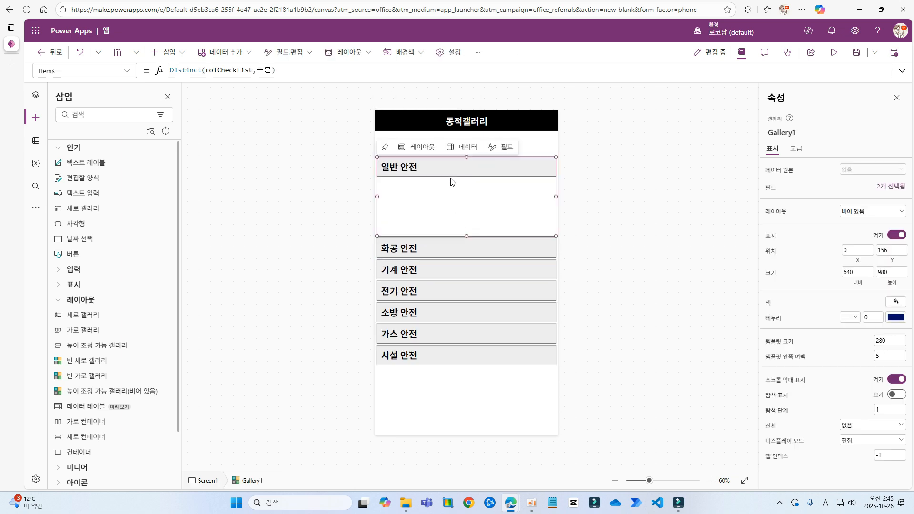
pyautogui.click(833, 53)
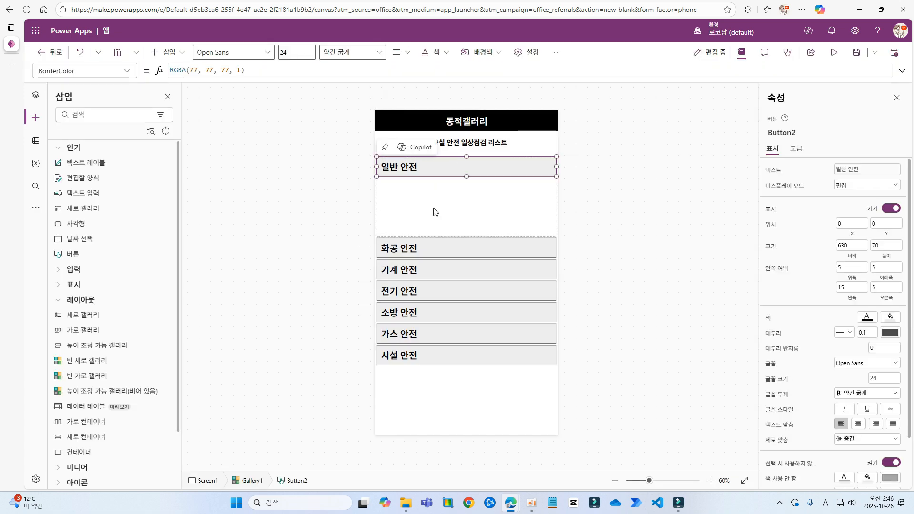
pyautogui.click(428, 210)
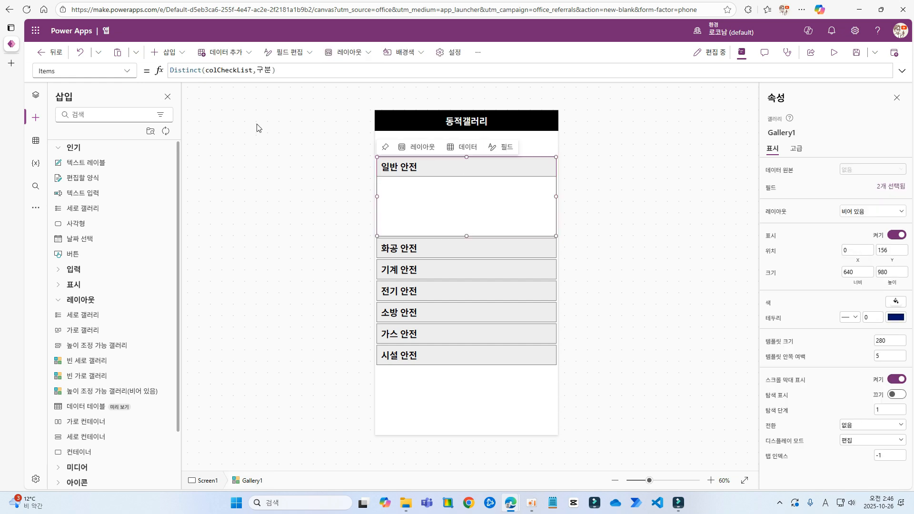
pyautogui.click(173, 56)
pyautogui.click(180, 247)
pyautogui.scroll(-2, 191, 281)
pyautogui.click(198, 305)
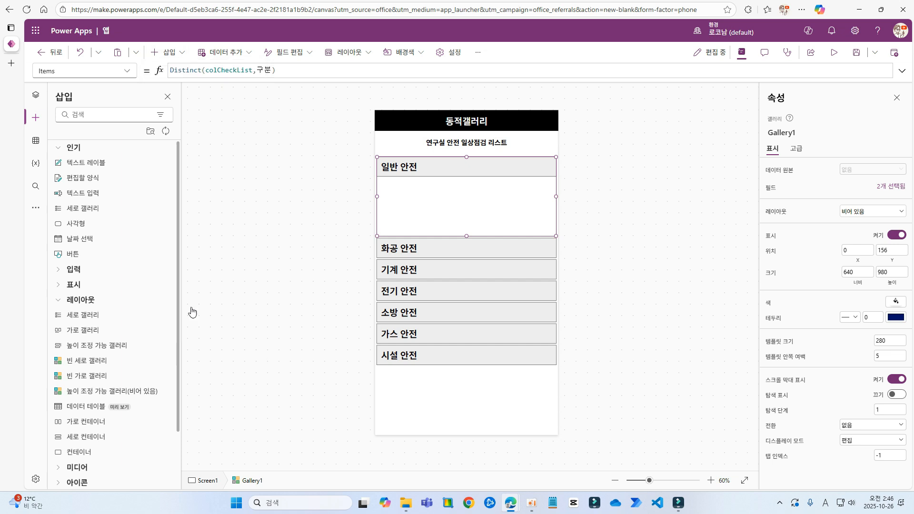
# Place the container directly beneath the category button at Y 70 and size it to 630 by 210
pyautogui.moveTo(445, 214); pyautogui.dragTo(408, 210)
pyautogui.moveTo(447, 173); pyautogui.dragTo(448, 177)
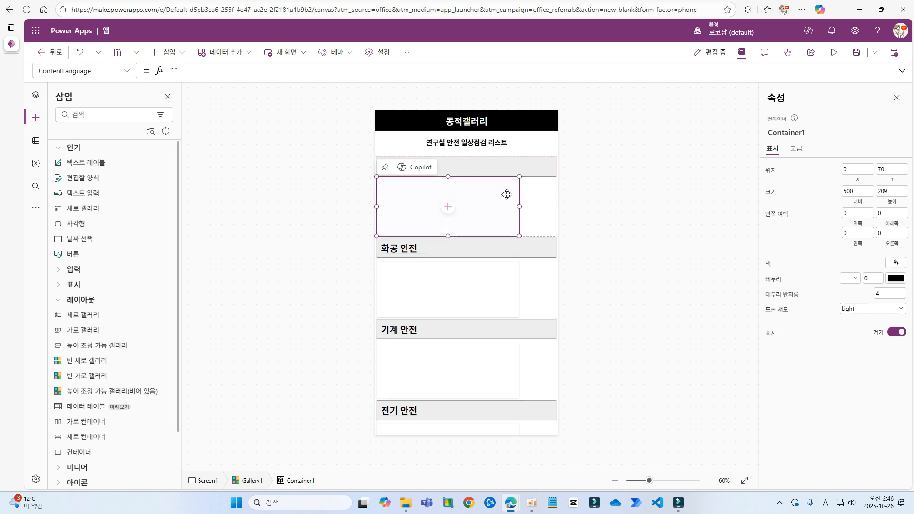
pyautogui.moveTo(520, 207); pyautogui.dragTo(615, 223)
pyautogui.click(587, 216)
# Insert an empty flexible-height gallery (높이 조정 가능 갤러리(비어 있음)) inside the container and choose colCheckList as its data source
pyautogui.click(446, 219)
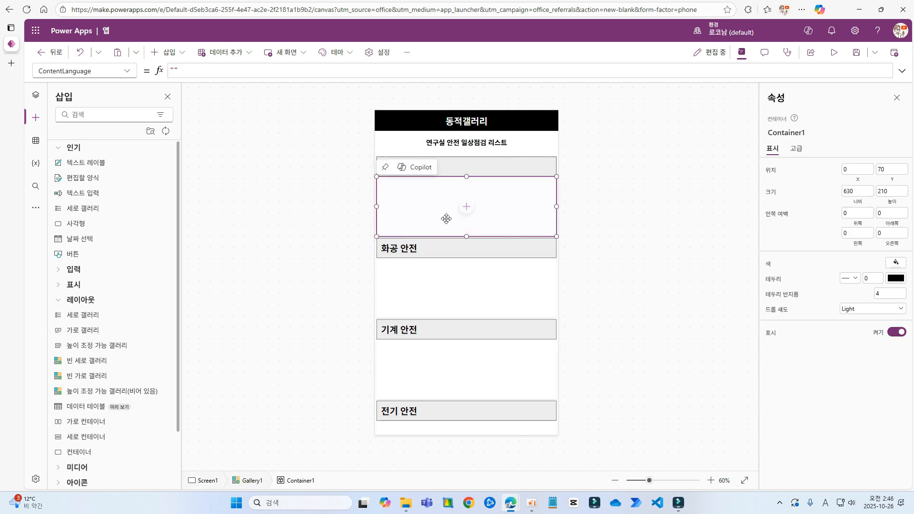
pyautogui.click(101, 393)
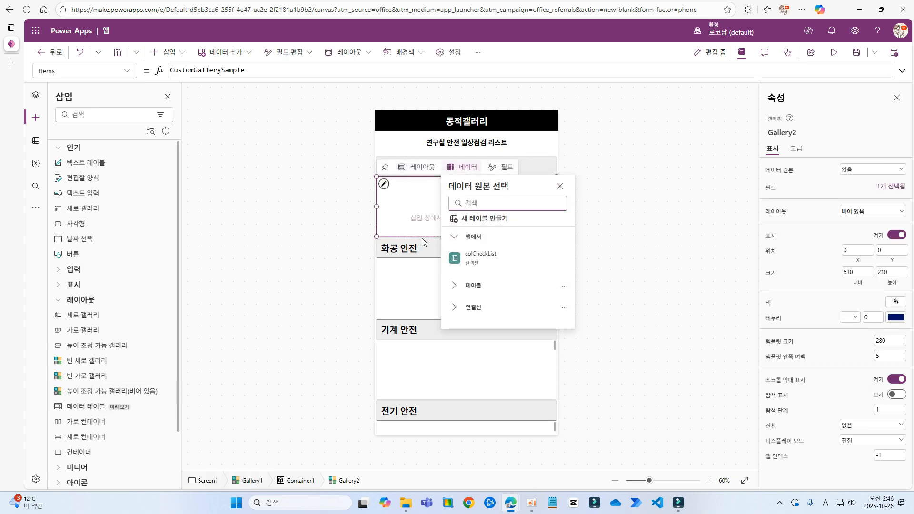
pyautogui.click(485, 263)
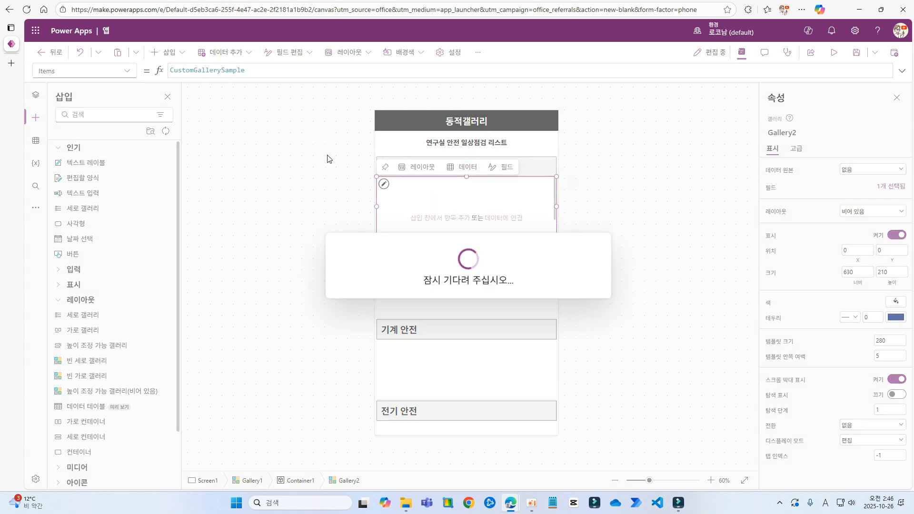
# Set the nested gallery's Items formula to Filter(colCheckList,구분=ThisItem.Value)
pyautogui.click(212, 70)
pyautogui.click(167, 70)
pyautogui.write('Filt')
pyautogui.write('er(')
pyautogui.press('End')
pyautogui.write(',')
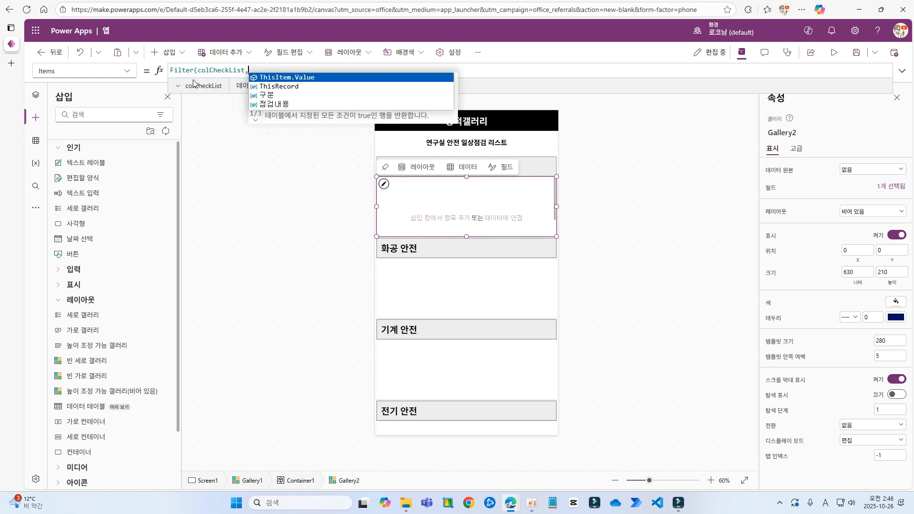
pyautogui.write('구분=')
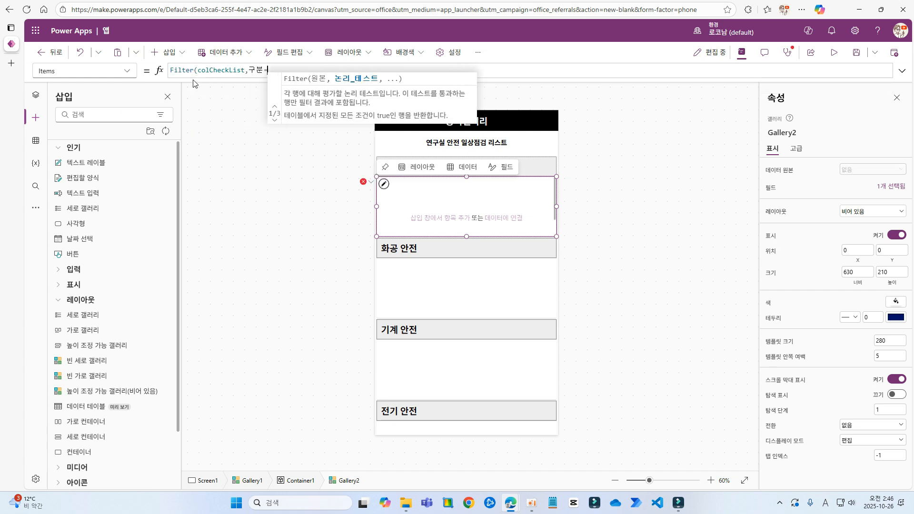
pyautogui.write('Thi')
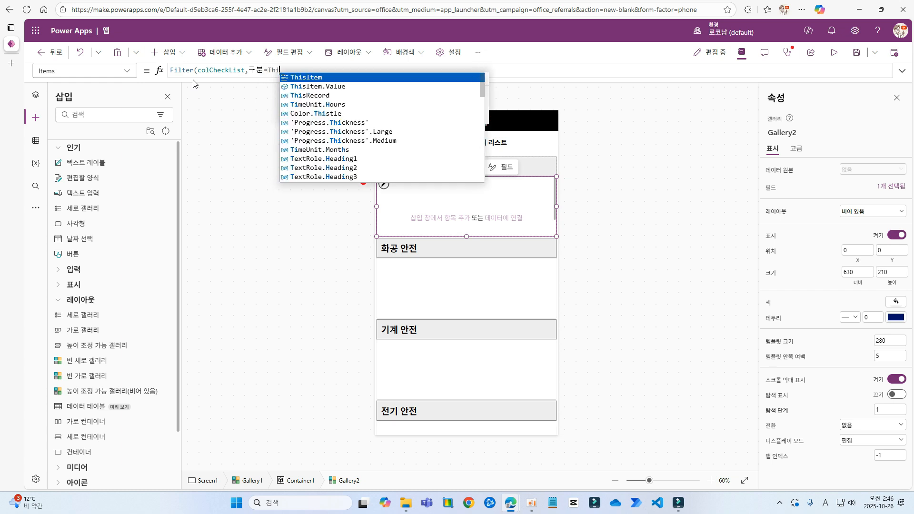
pyautogui.write('sItem.Value)')
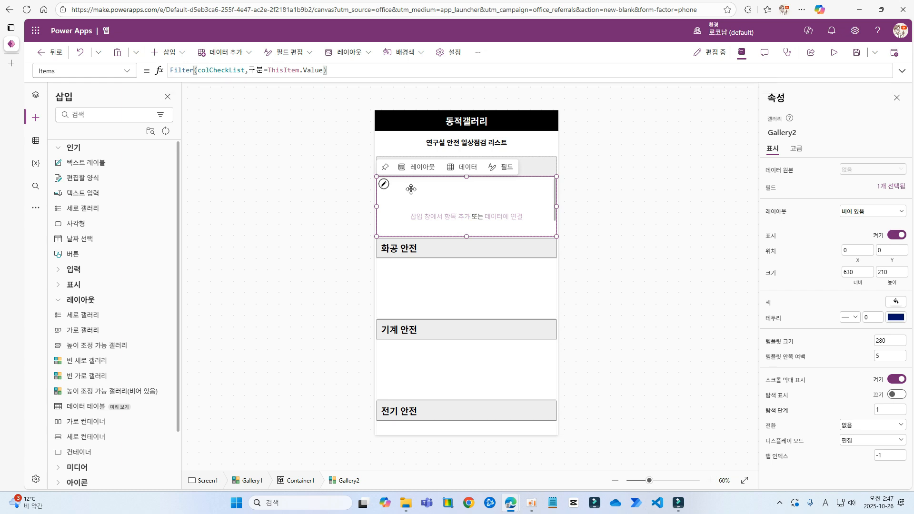
# Insert a checkbox (확인란) from the input controls into the nested gallery's template
pyautogui.click(169, 52)
pyautogui.click(158, 222)
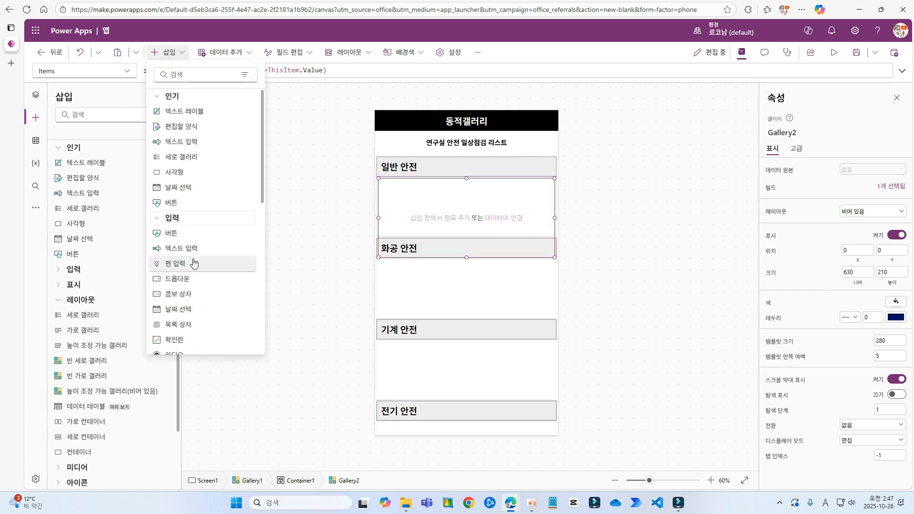
pyautogui.click(174, 339)
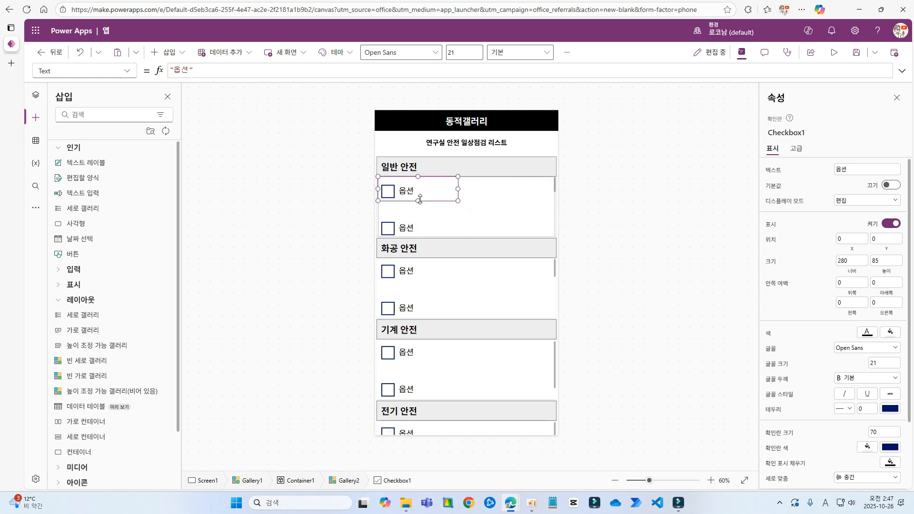
# Set the checkbox control's height to 40, its check box size to 30 and its font size to 14
pyautogui.click(887, 261)
pyautogui.write('40')
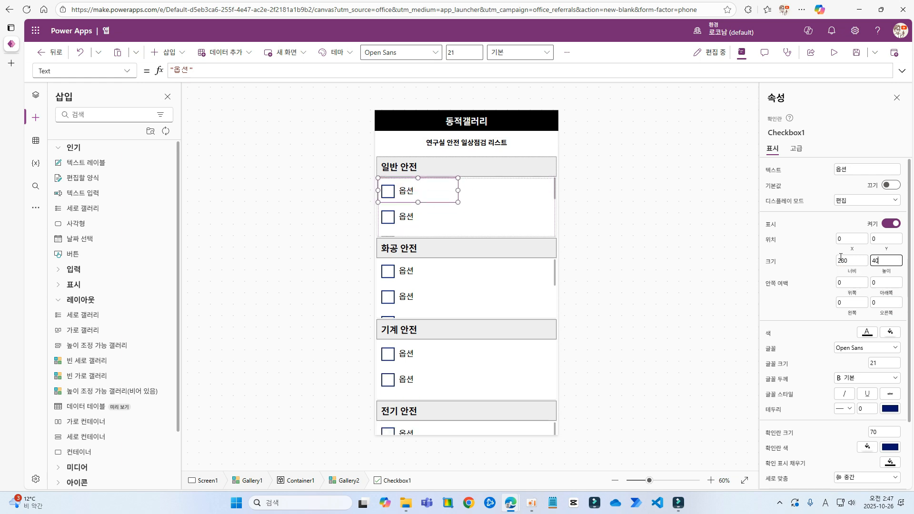
pyautogui.click(884, 432)
pyautogui.write('30')
pyautogui.click(880, 367)
pyautogui.write('14')
# Widen the checkbox control across the nested gallery to 620 and set its height to 40
pyautogui.click(432, 184)
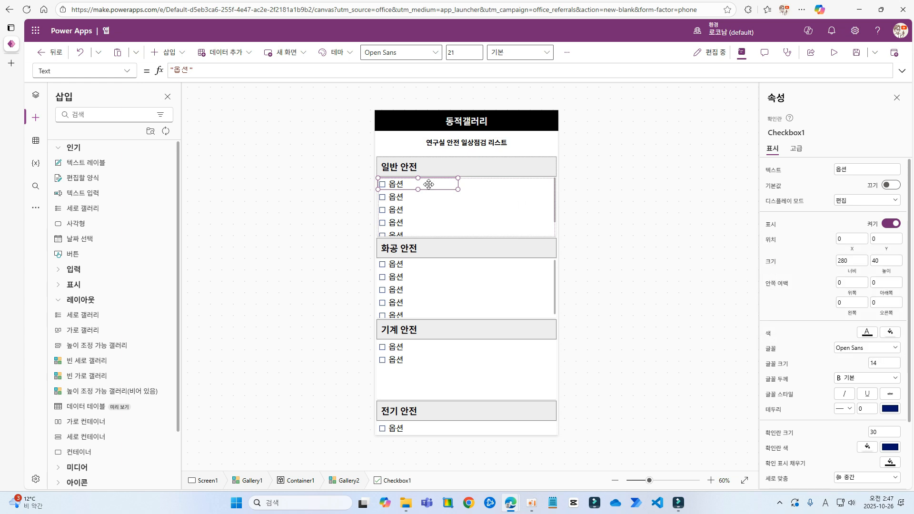
pyautogui.moveTo(458, 191); pyautogui.dragTo(573, 196)
pyautogui.click(887, 260)
pyautogui.write('40')
# Set the checkbox's Text formula to ThisItem.점검내용
pyautogui.click(396, 184)
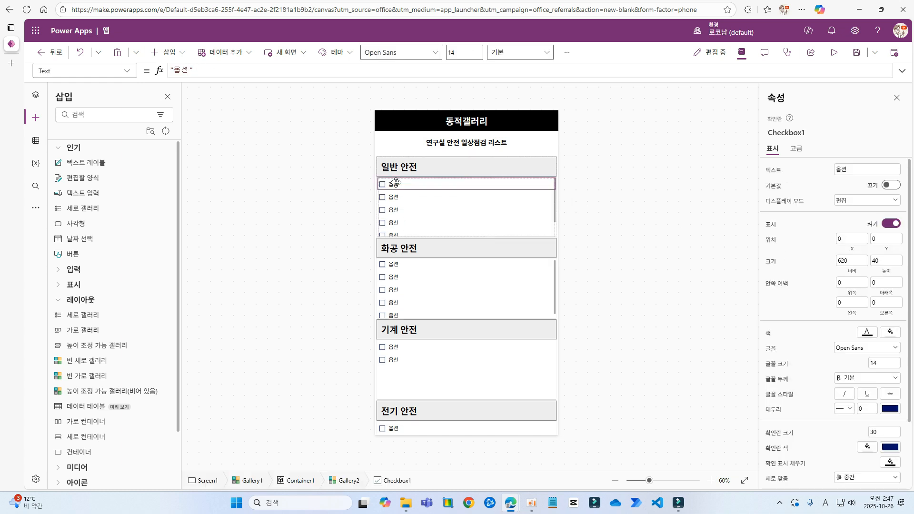
pyautogui.hotkey('ctrl', 'a')
pyautogui.press('BackSpace')
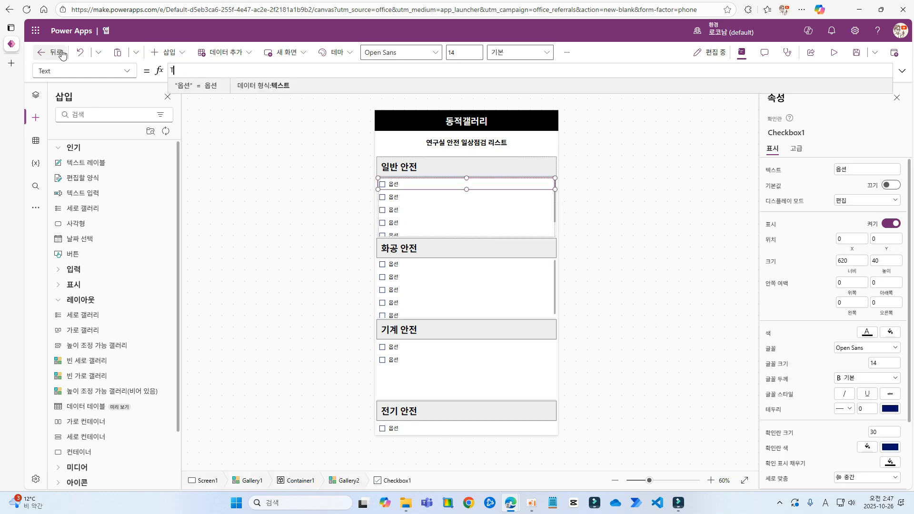
pyautogui.write('THi')
pyautogui.press('Down')
pyautogui.press('Down')
pyautogui.press('Return')
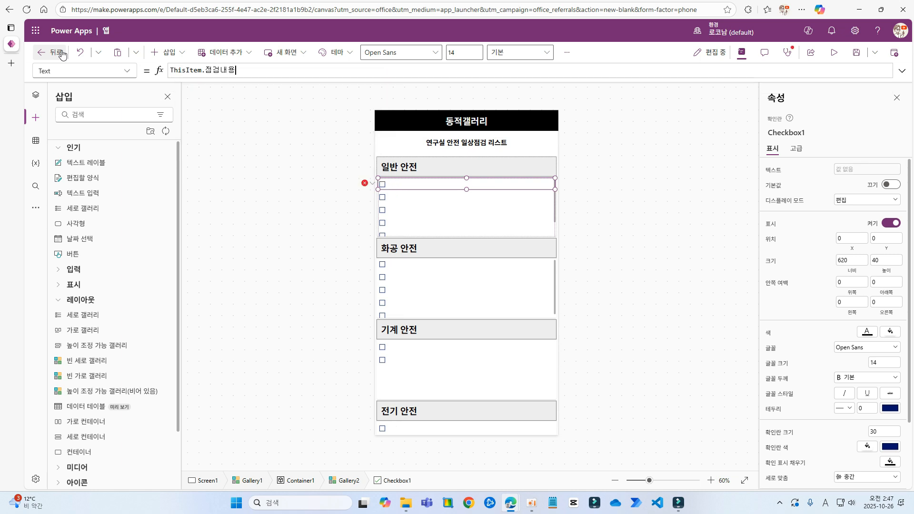
pyautogui.click(206, 178)
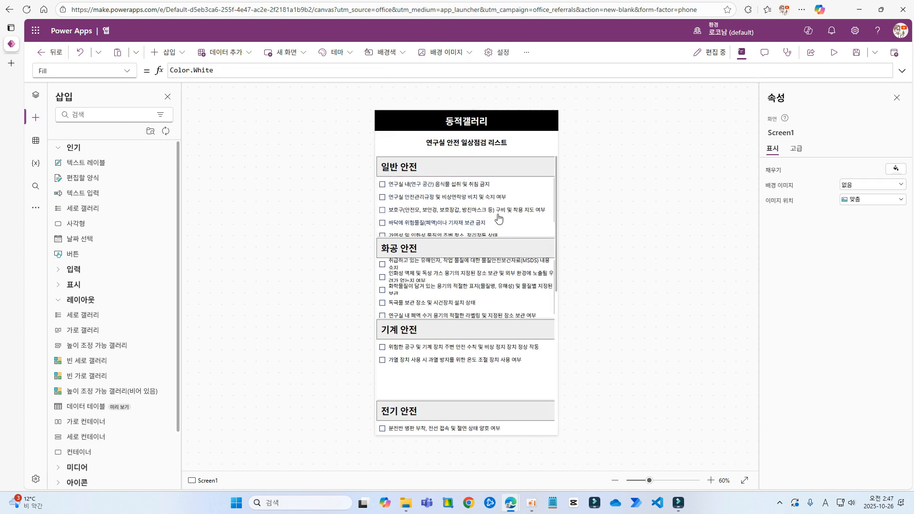
# Set the outer gallery's TemplateSize formula to Container1.Height
pyautogui.click(477, 201)
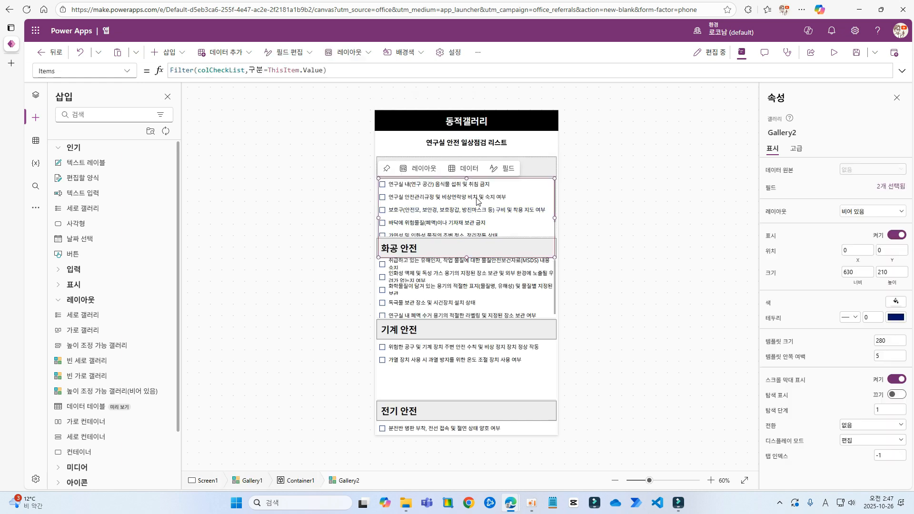
pyautogui.click(552, 166)
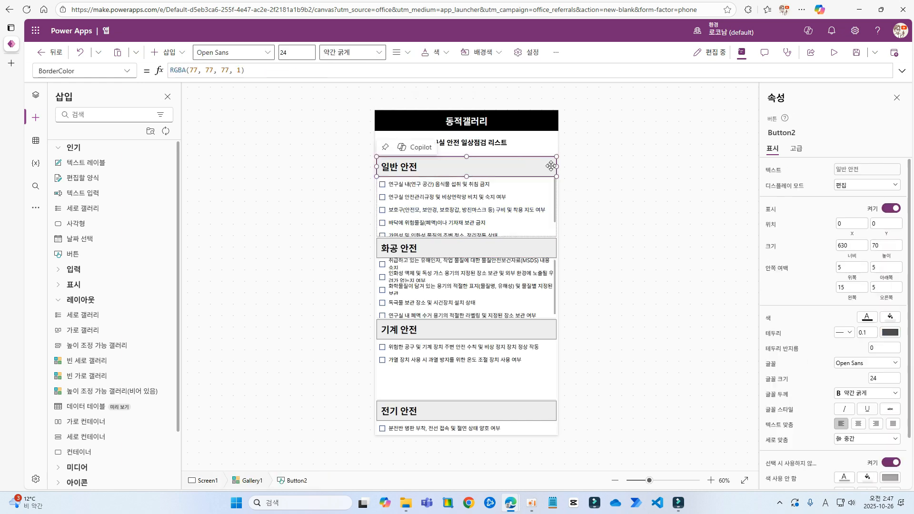
pyautogui.click(35, 96)
pyautogui.click(104, 199)
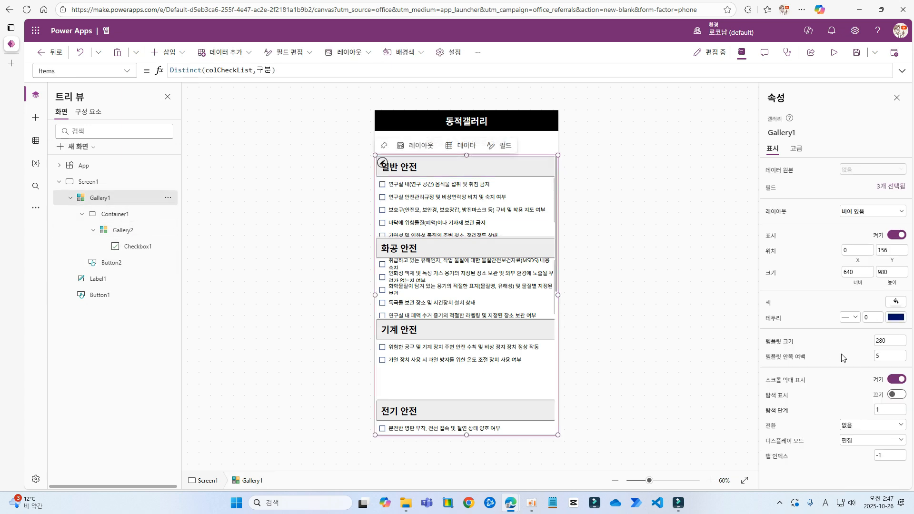
pyautogui.click(777, 343)
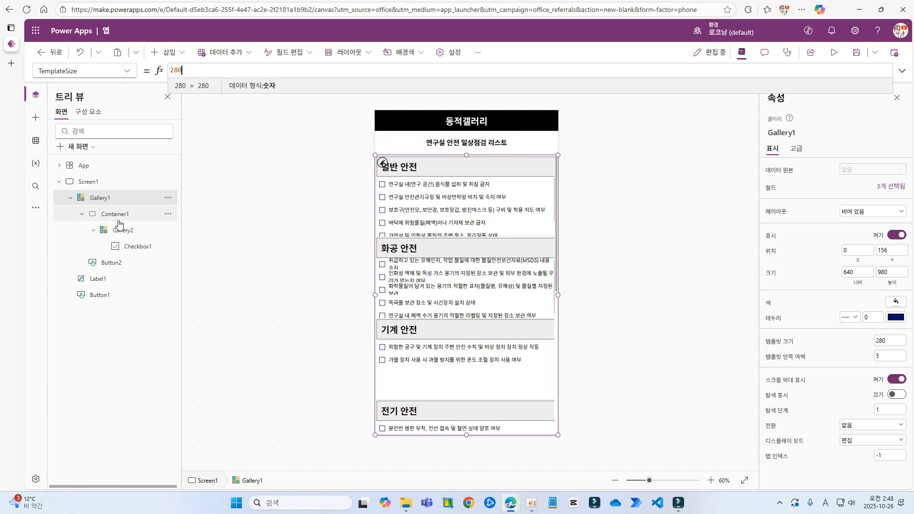
pyautogui.moveTo(199, 71); pyautogui.dragTo(64, 50)
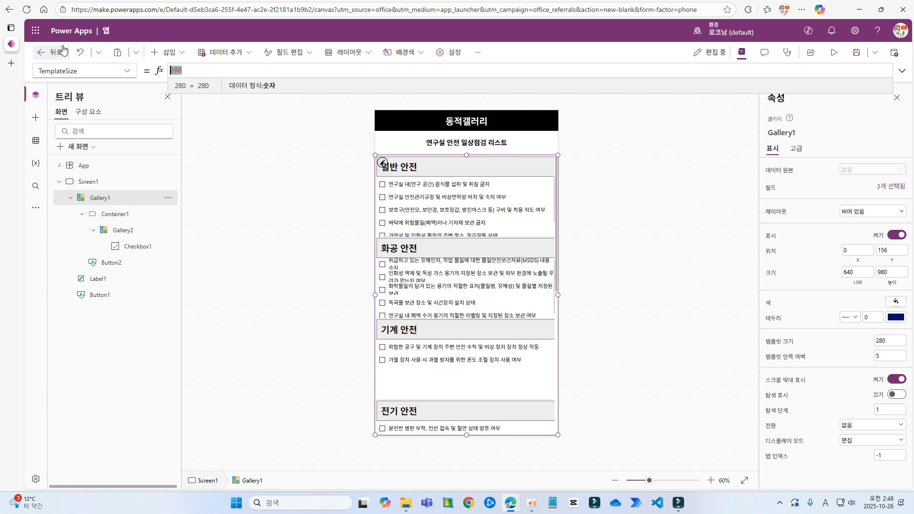
pyautogui.write('cont')
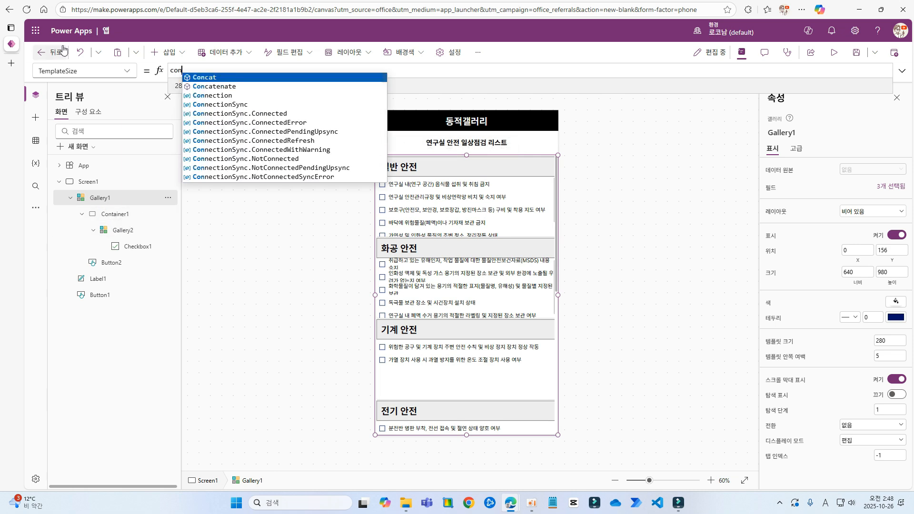
pyautogui.press('Return')
pyautogui.write('.Height')
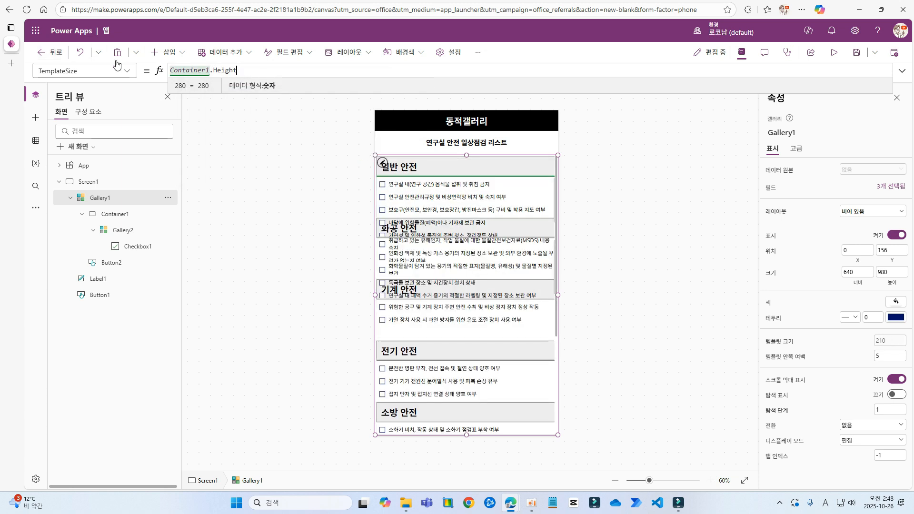
pyautogui.click(677, 294)
# Preview the app and test the 화공 안전 section header
pyautogui.click(833, 54)
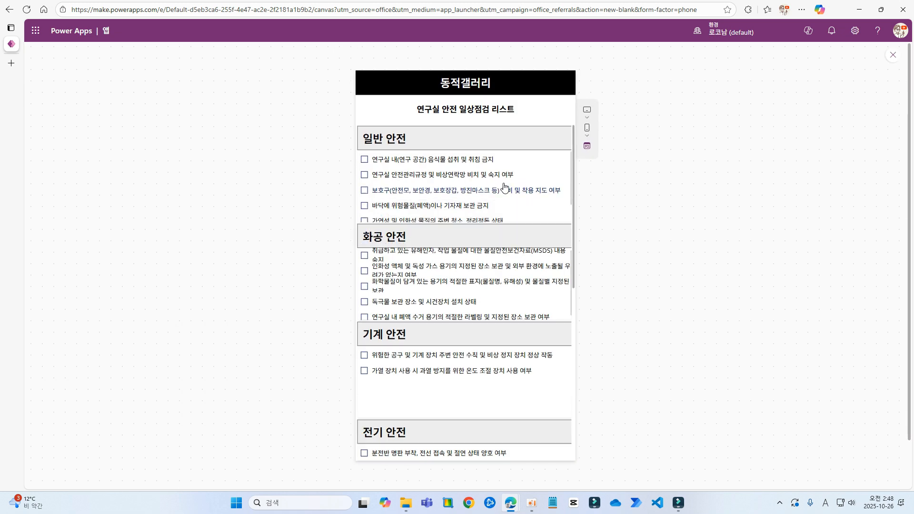
pyautogui.click(447, 239)
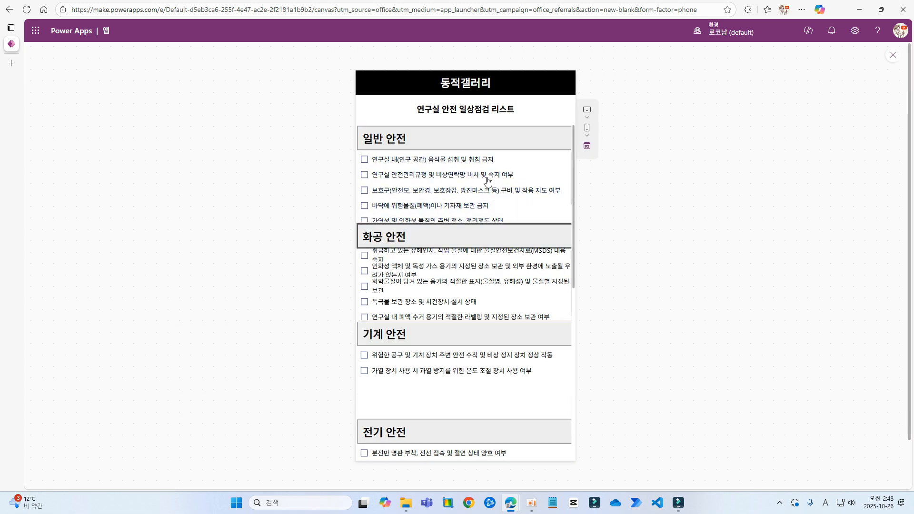
pyautogui.click(893, 55)
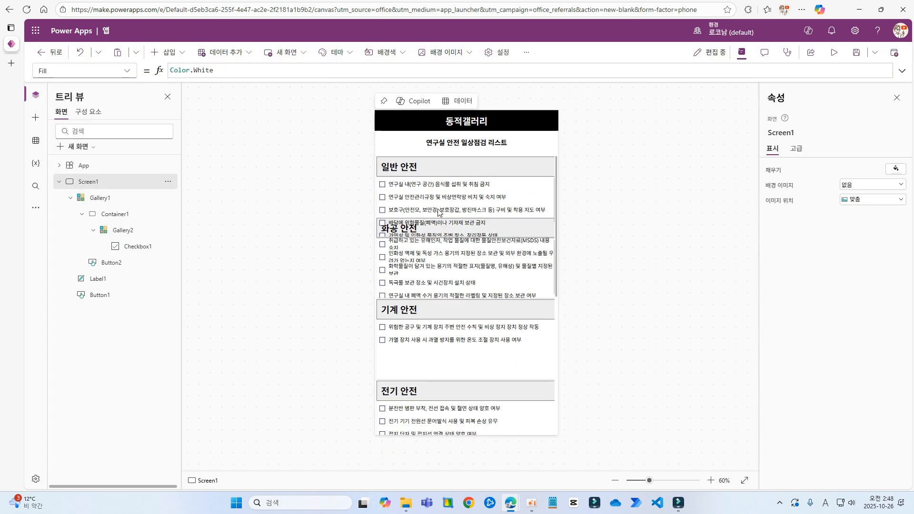
# Examine how the nested gallery's checklist items fit inside the container of the 일반 안전 section
pyautogui.click(123, 230)
pyautogui.click(119, 214)
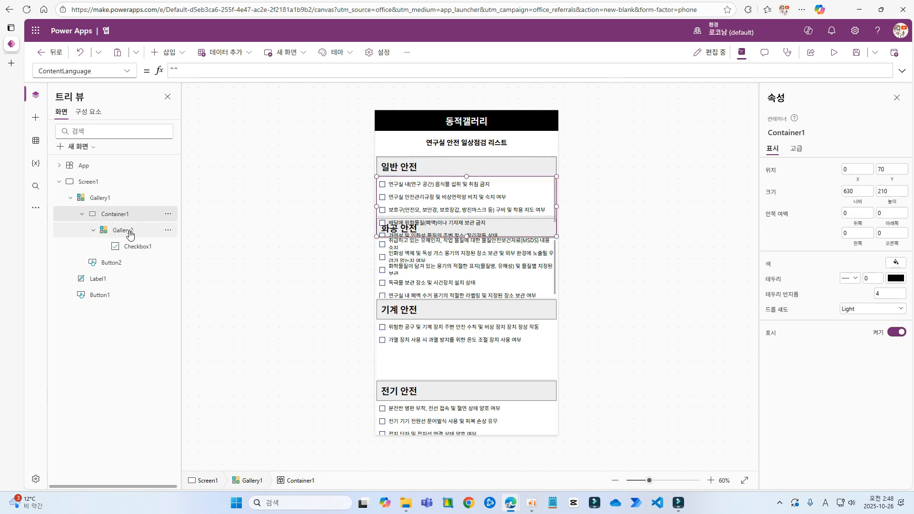
pyautogui.click(130, 233)
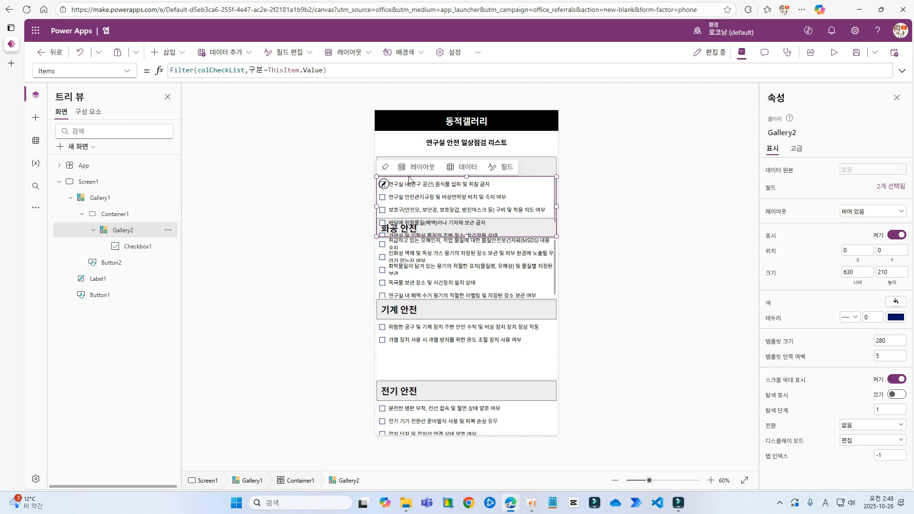
pyautogui.press('alt')
pyautogui.scroll(-3, 486, 211)
pyautogui.scroll(2, 486, 217)
pyautogui.scroll(-1, 487, 191)
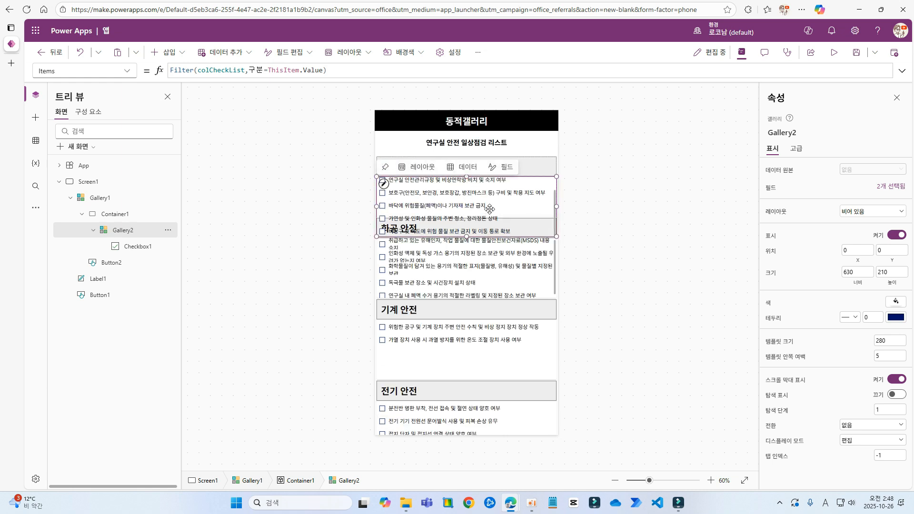
# Copy the nested gallery's Items formula, Filter(colCheckList,구분=ThisItem.Value), for use in the container's Height
pyautogui.click(119, 214)
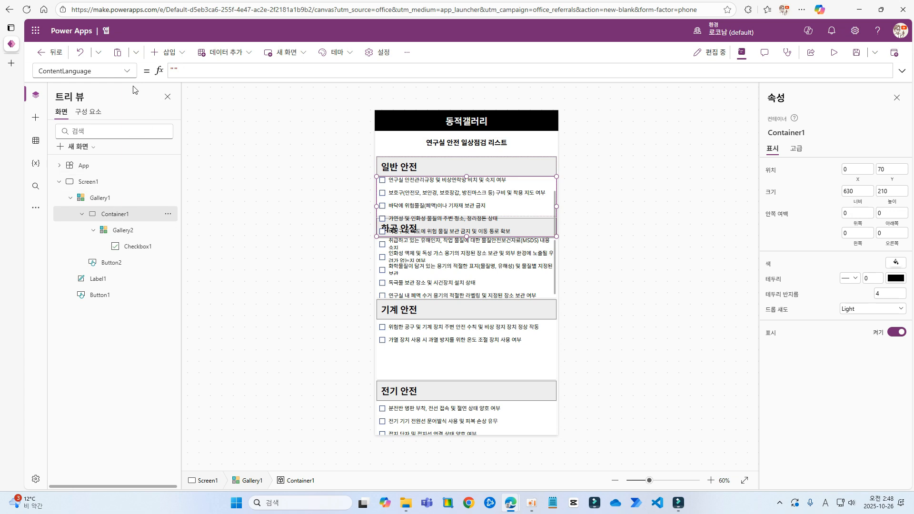
pyautogui.click(892, 201)
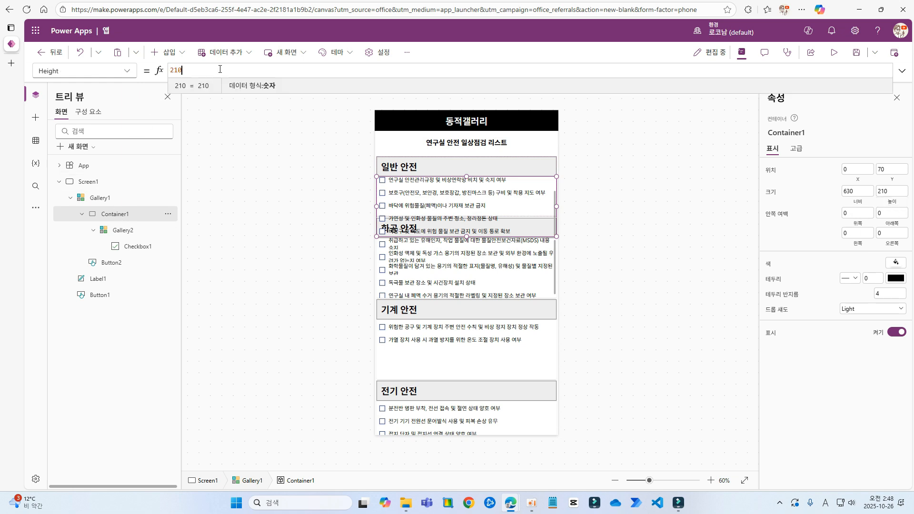
pyautogui.click(122, 230)
pyautogui.moveTo(337, 72); pyautogui.dragTo(165, 70)
pyautogui.hotkey('ctrl', 'c')
# Set the container's Height formula to CountRows(Filter(colCheckList,구분=ThisItem.Value))*40
pyautogui.click(119, 214)
pyautogui.write('COu')
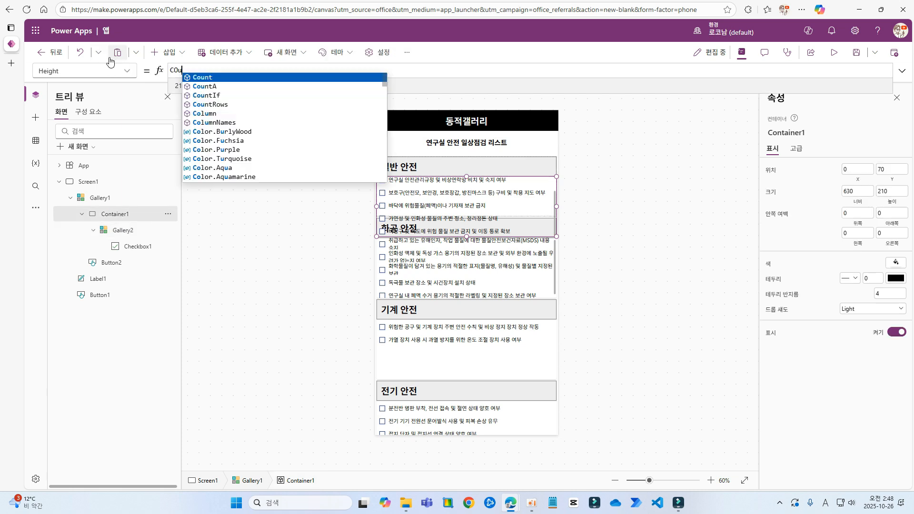
pyautogui.press('Down')
pyautogui.press('Down')
pyautogui.press('Down')
pyautogui.press('Tab')
pyautogui.write('(')
pyautogui.hotkey('ctrl', 'v')
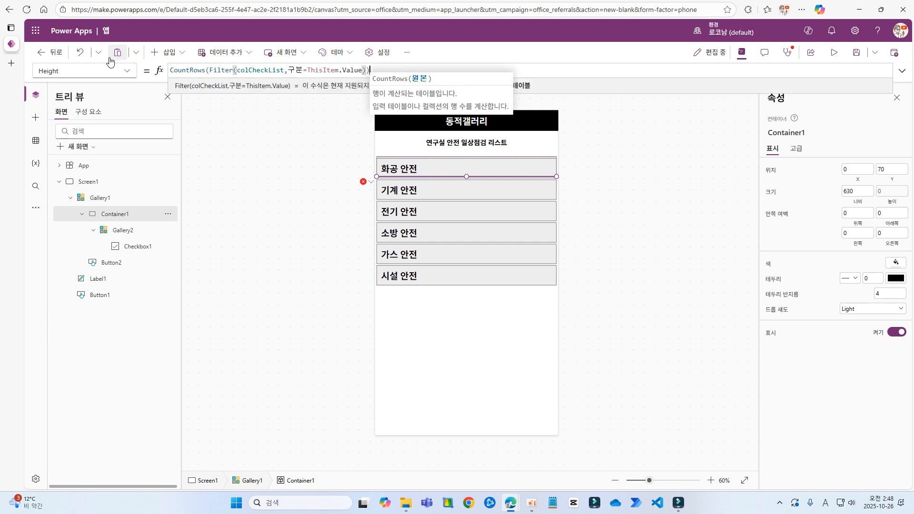
pyautogui.write(')*40')
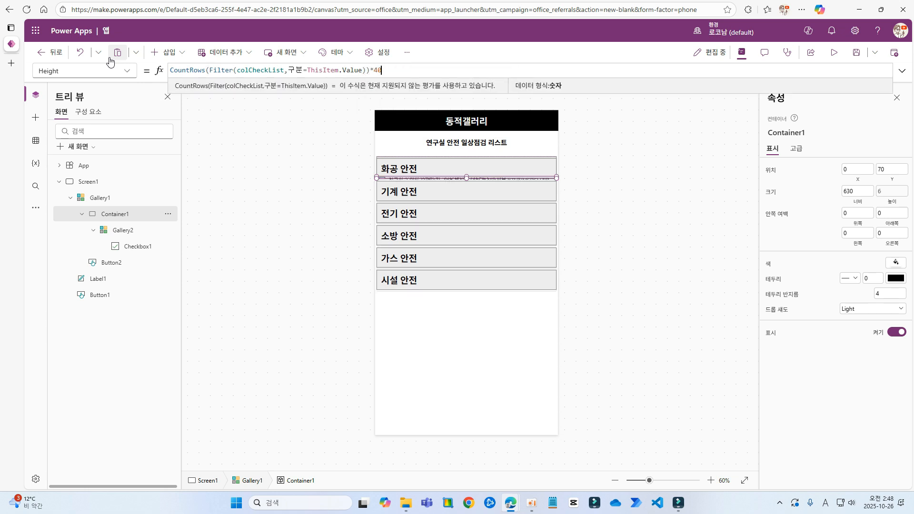
# Preview the app to check how the row-count-based container height spaces the category sections
pyautogui.click(834, 52)
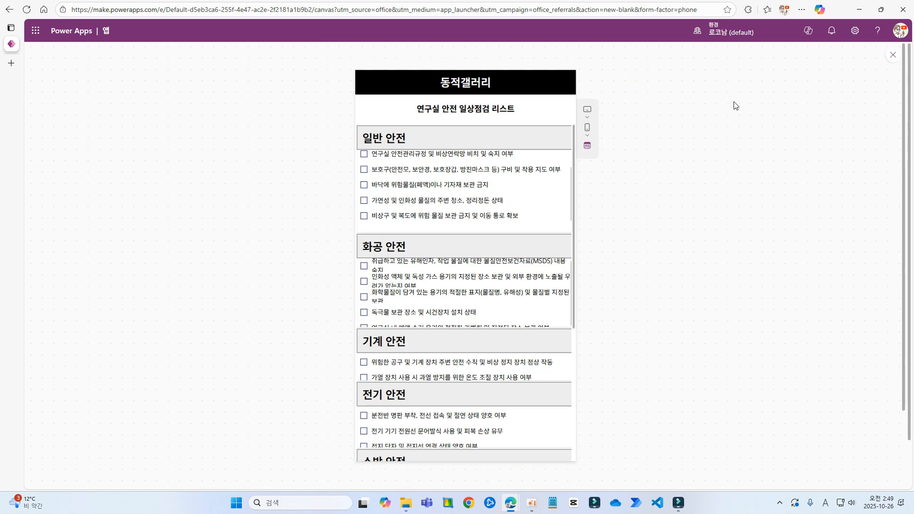
pyautogui.scroll(-5, 536, 192)
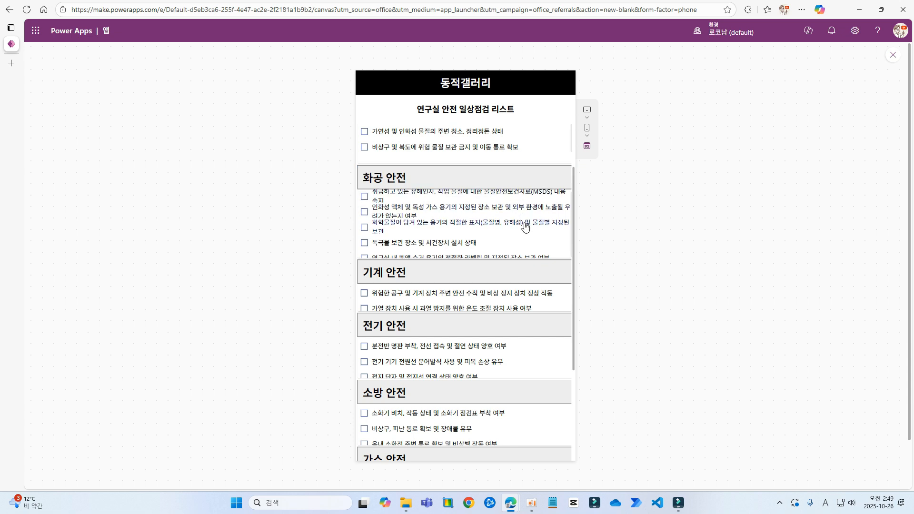
pyautogui.scroll(3, 525, 215)
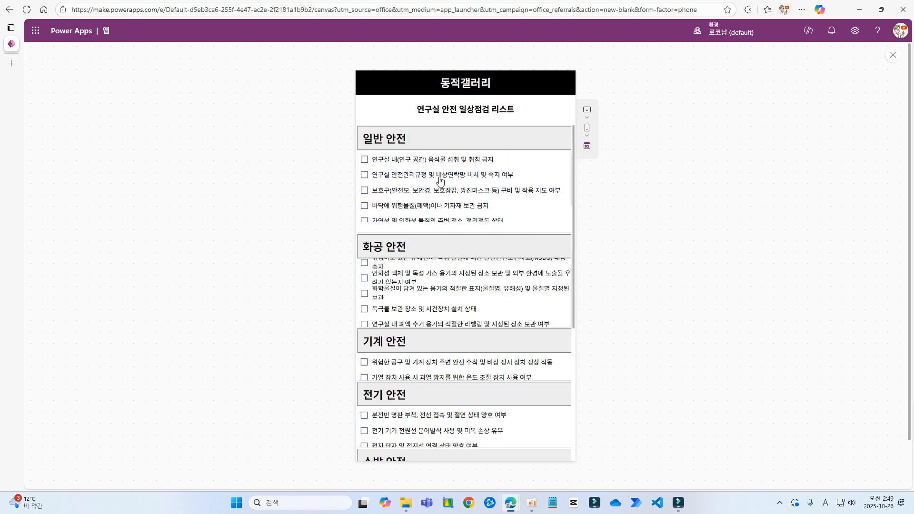
pyautogui.click(894, 56)
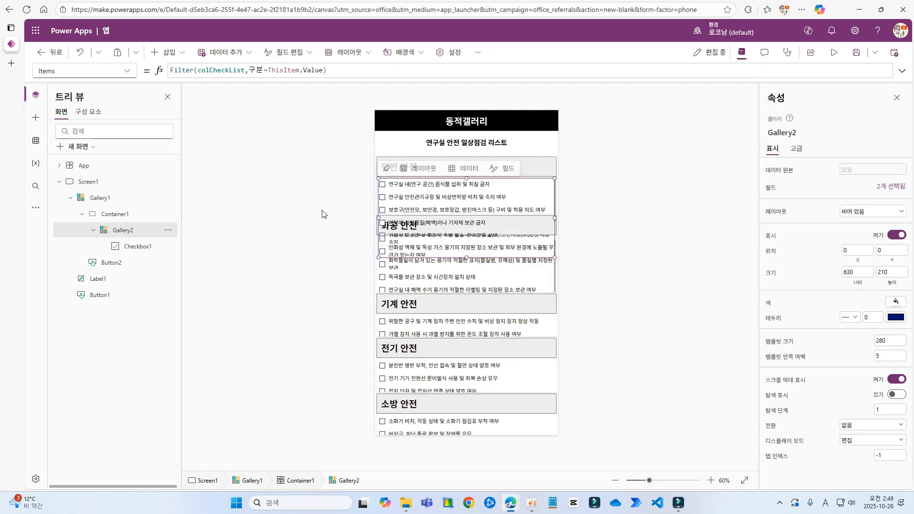
# Add one extra row to the container's Height formula, making it (CountRows(Filter(colCheckList,구분=ThisItem.Value))+1)*40
pyautogui.click(116, 213)
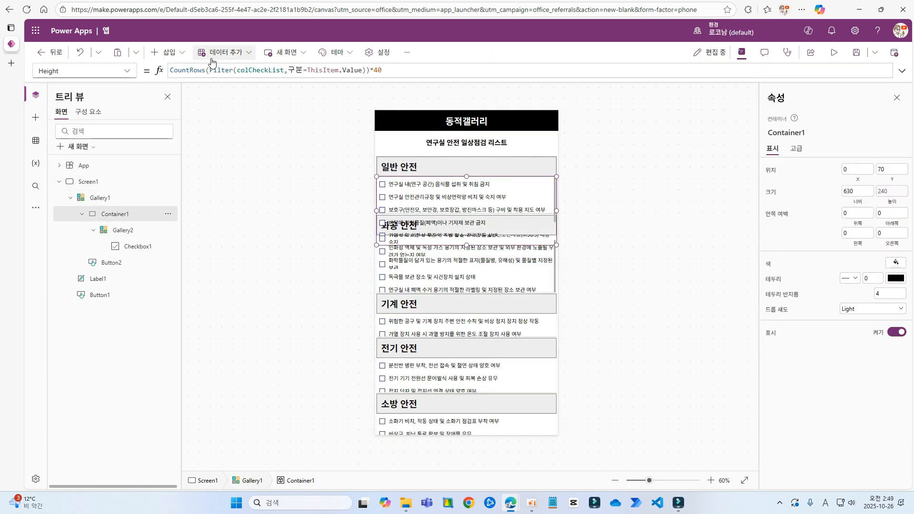
pyautogui.click(172, 71)
pyautogui.write('(')
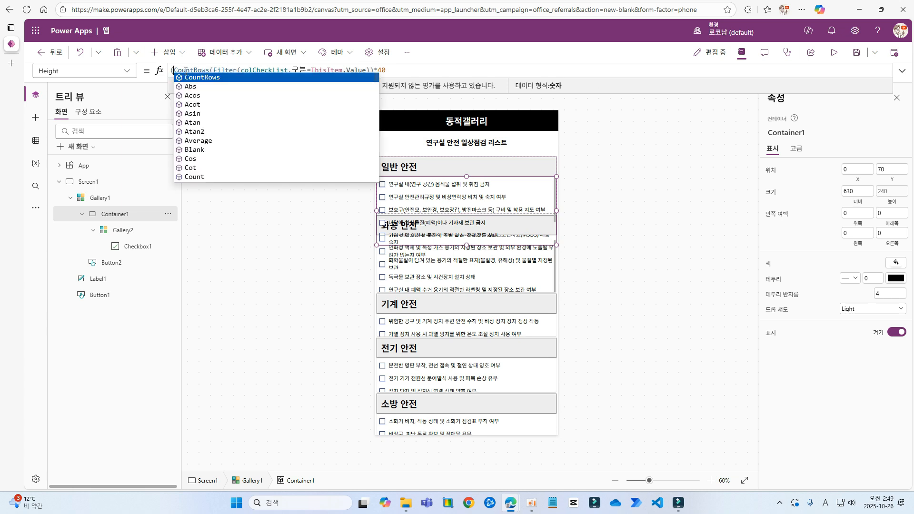
pyautogui.click(377, 71)
pyautogui.write('+1)')
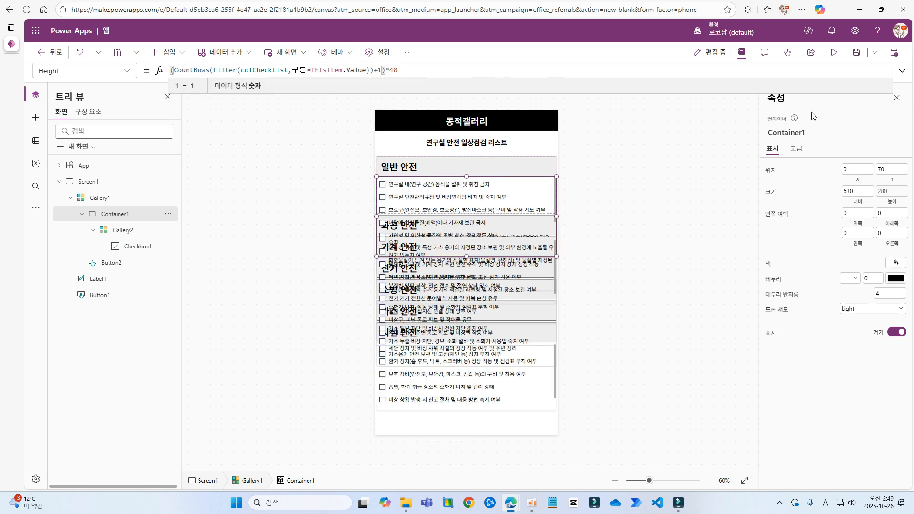
# Preview the app to check the section spacing with the extra row in the container height
pyautogui.click(834, 52)
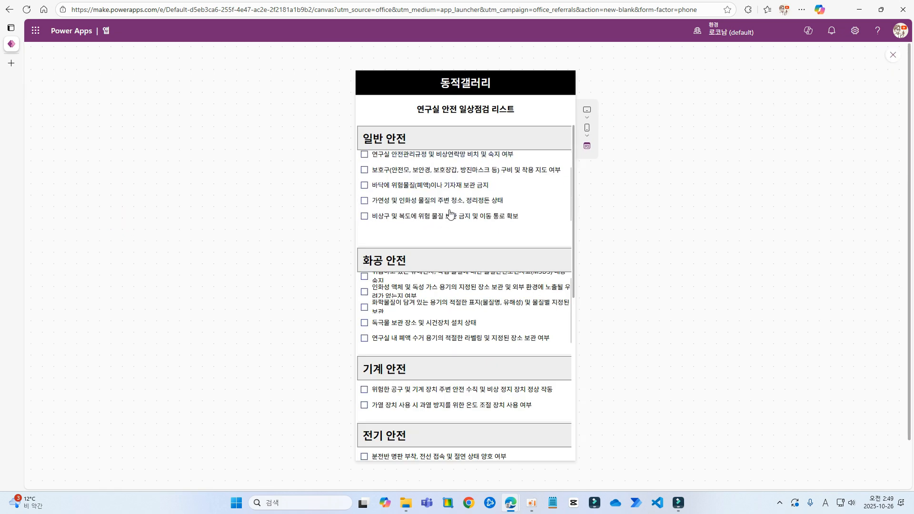
pyautogui.scroll(1, 447, 212)
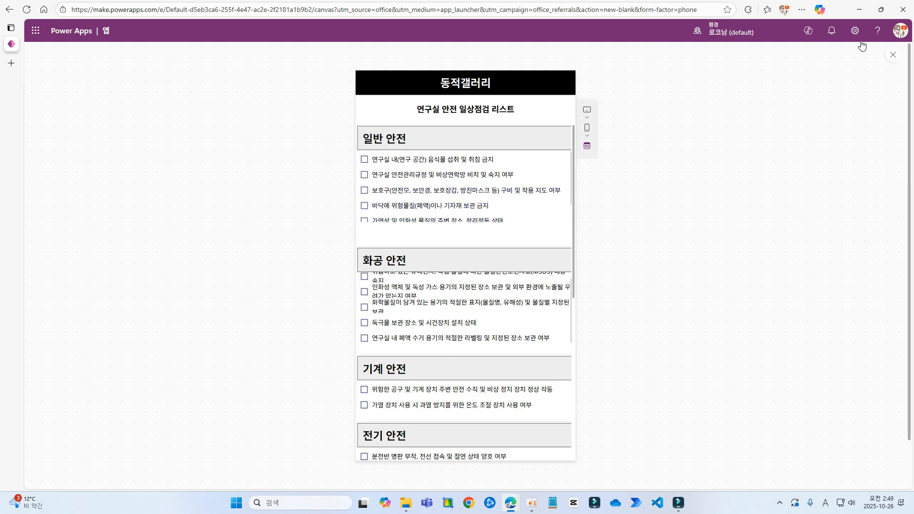
pyautogui.press('Escape')
# Copy the container's Height formula, (CountRows(Filter(colCheckList,구분=ThisItem.Value))+1)*40, into the nested gallery's TemplateSize
pyautogui.click(437, 206)
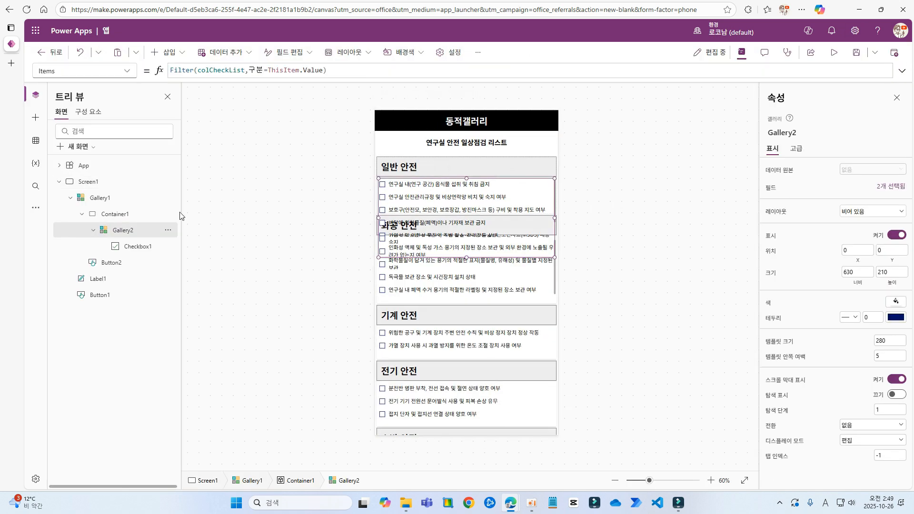
pyautogui.click(120, 214)
pyautogui.moveTo(431, 69); pyautogui.dragTo(175, 60)
pyautogui.hotkey('ctrl', 'c')
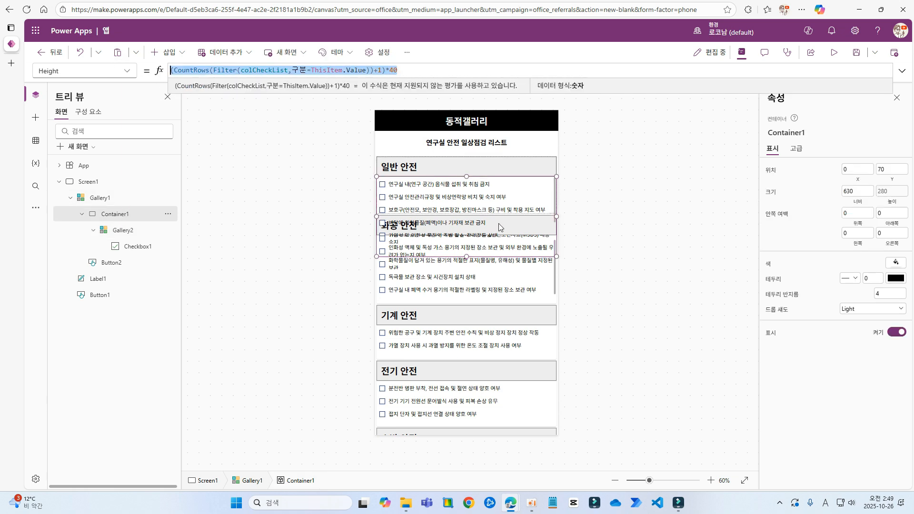
pyautogui.click(114, 231)
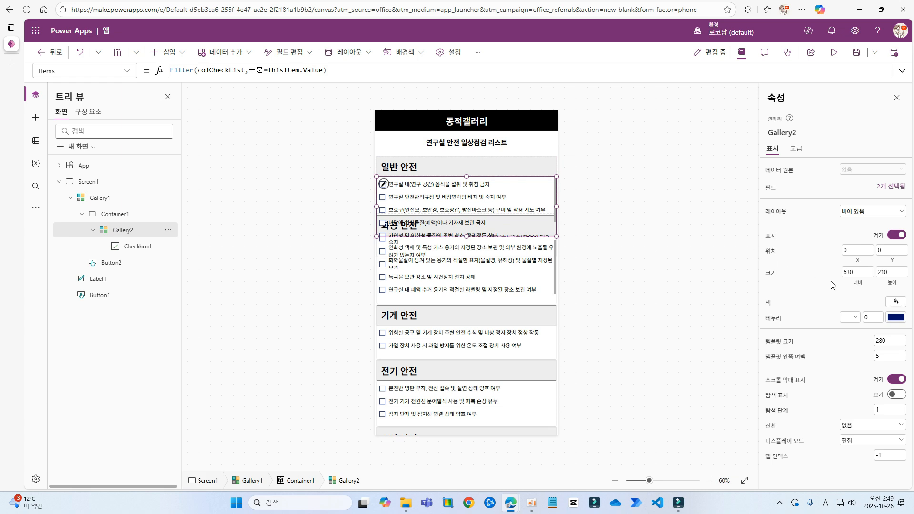
pyautogui.click(781, 342)
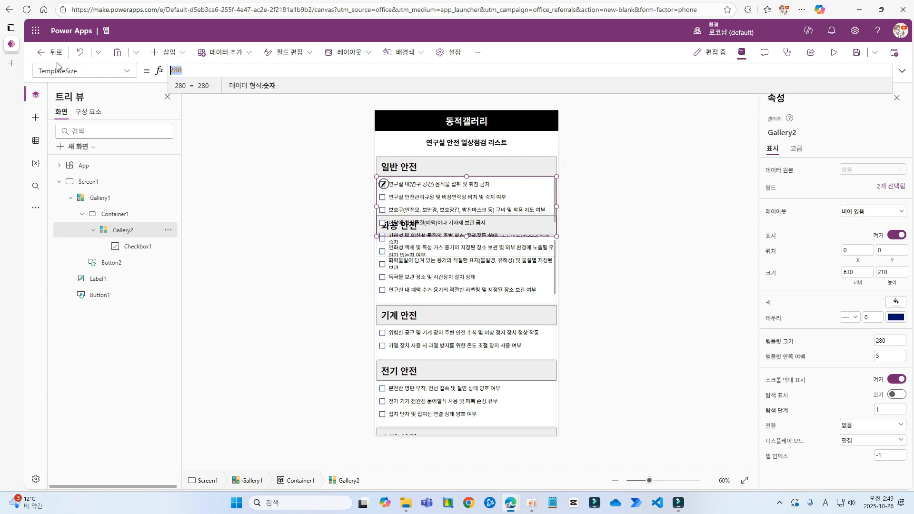
pyautogui.hotkey('ctrl', 'v')
pyautogui.click(339, 116)
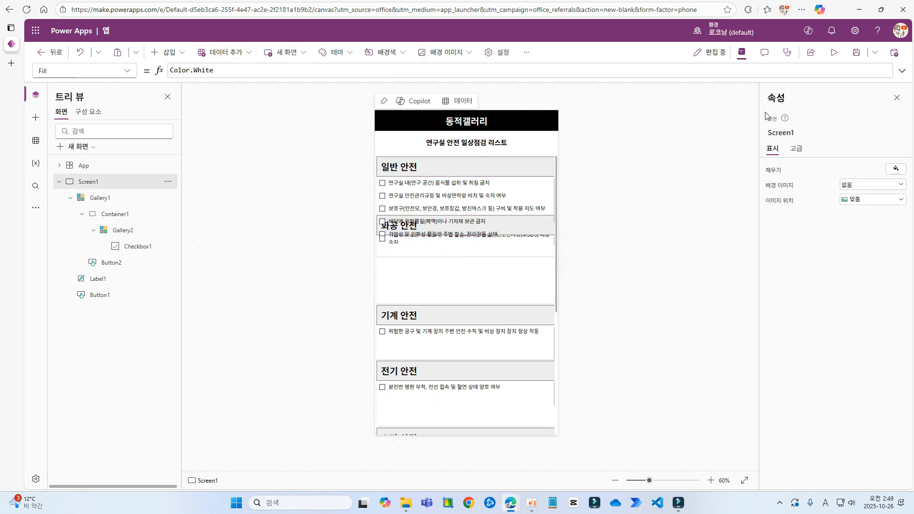
# Preview the app and check how the checklist items display in each section with the formula-based template size
pyautogui.click(834, 52)
pyautogui.scroll(-1, 419, 194)
pyautogui.scroll(1, 478, 215)
pyautogui.scroll(-1, 478, 214)
pyautogui.scroll(1, 465, 224)
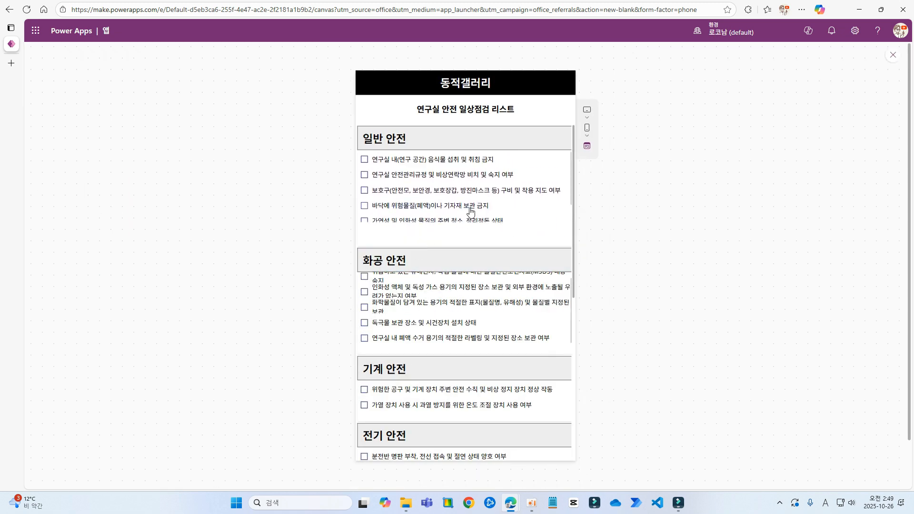
pyautogui.scroll(-2, 462, 247)
pyautogui.scroll(-3, 461, 291)
pyautogui.press('Escape')
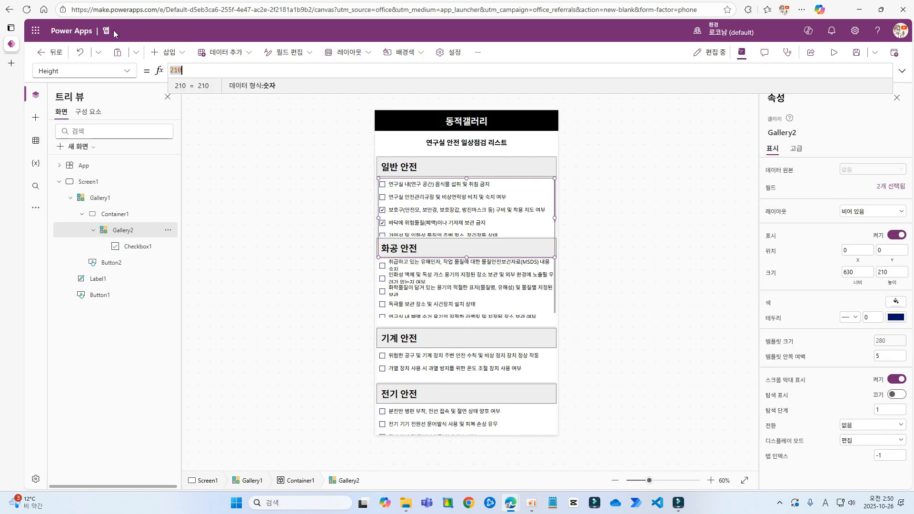
# Set the nested gallery's Height formula to (CountRows(Filter(colCheckList,구분=ThisItem.Value))+1)*40
pyautogui.hotkey('ctrl', 'v')
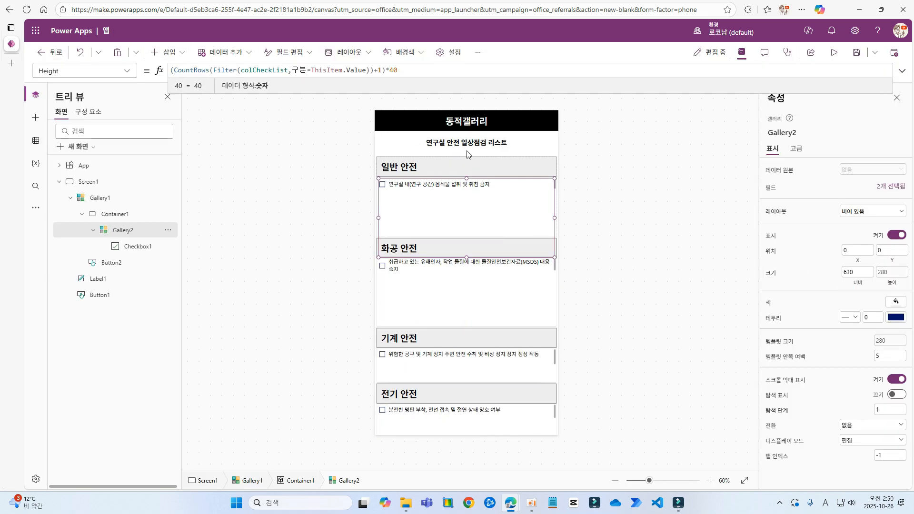
# Preview the app and scroll through the gallery to check the checklist items and spacing in each section
pyautogui.click(834, 53)
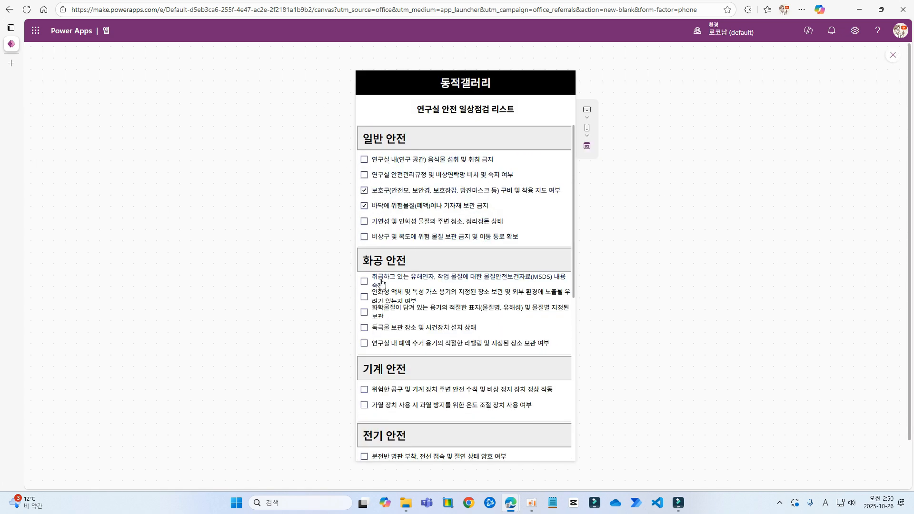
pyautogui.scroll(-3, 382, 284)
pyautogui.scroll(1, 381, 283)
pyautogui.press('Escape')
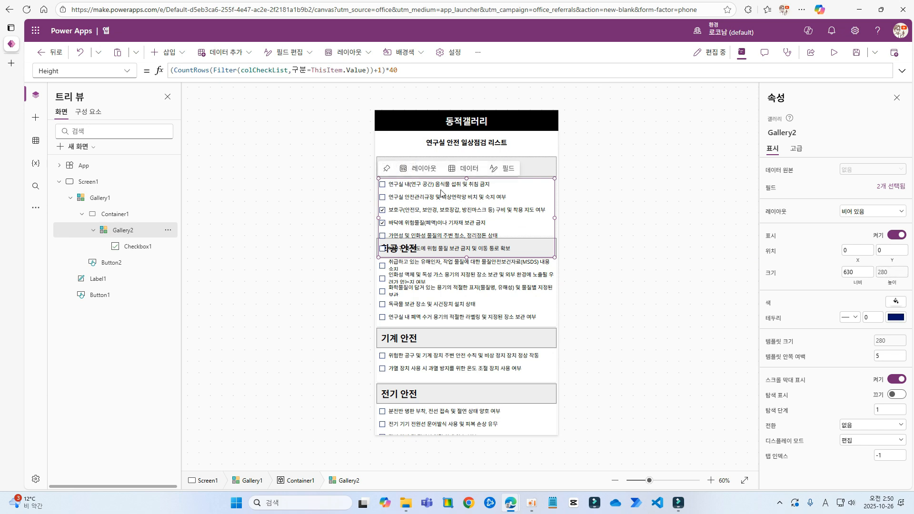
# Set the OnSelect formula of the gallery's section heading button, Button2, to UpdateContext({_selectitem:ThisItem.Value})
pyautogui.click(503, 168)
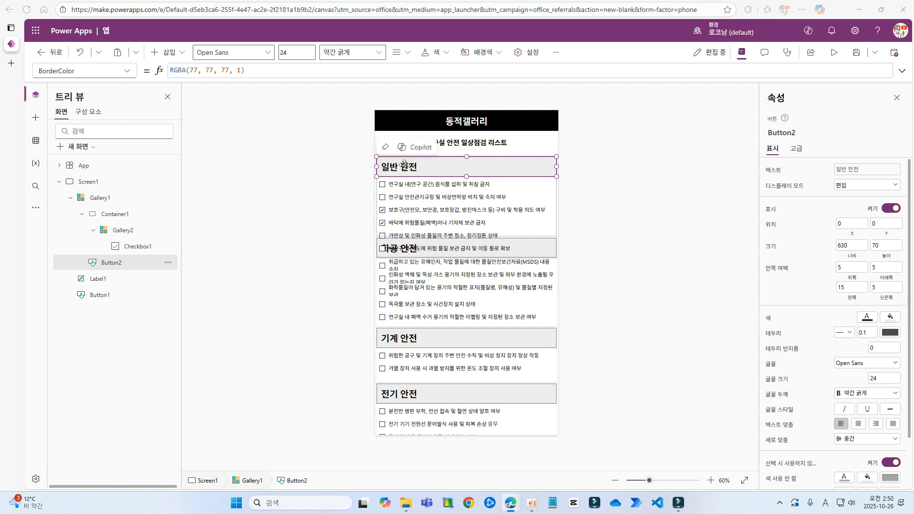
pyautogui.click(126, 72)
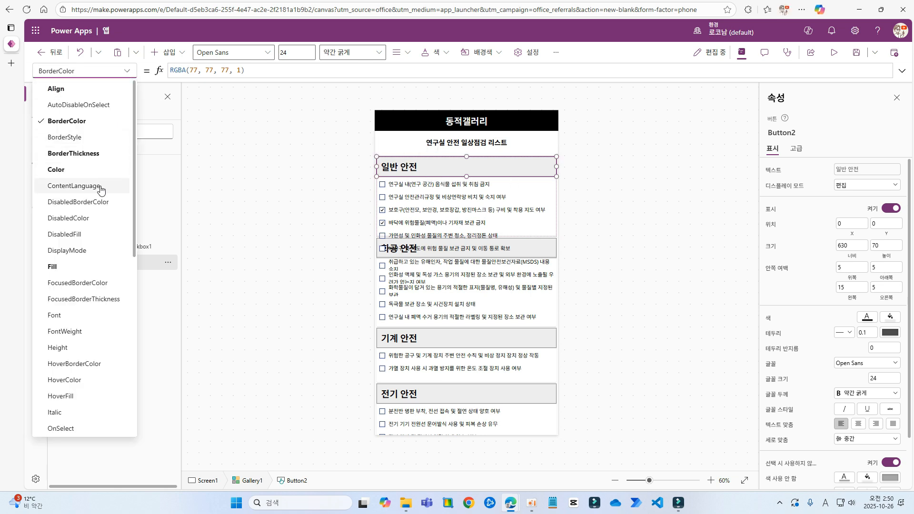
pyautogui.scroll(-1, 102, 339)
pyautogui.scroll(-1, 102, 339)
pyautogui.click(95, 335)
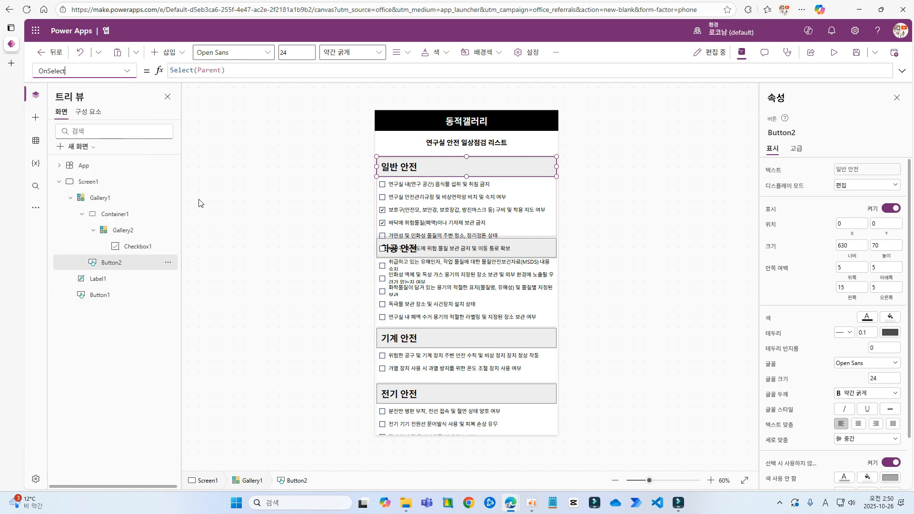
pyautogui.moveTo(17, 33)
pyautogui.write('U')
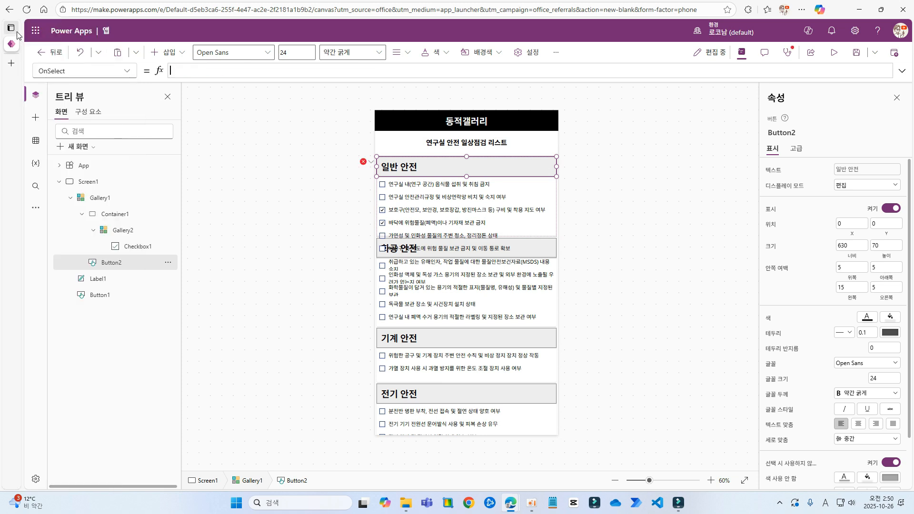
pyautogui.write('pdateContext({_s')
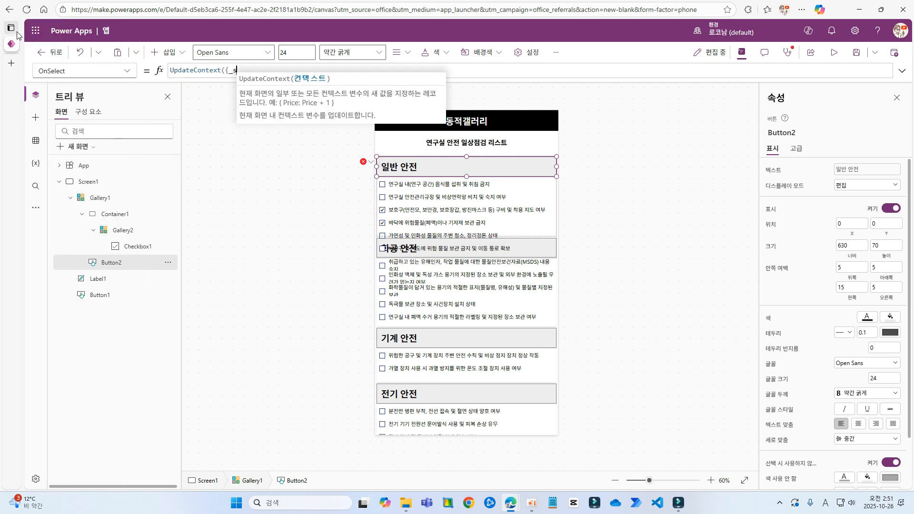
pyautogui.write('electitenm')
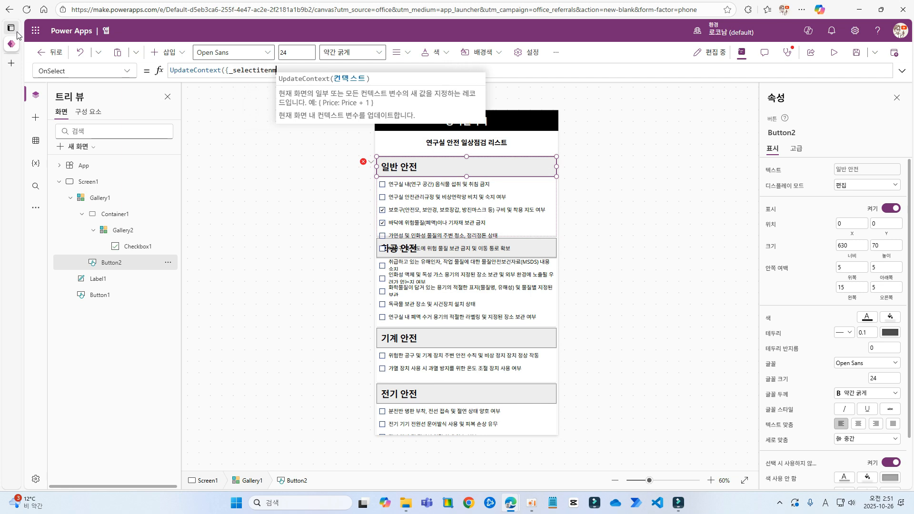
pyautogui.press('BackSpace')
pyautogui.press('BackSpace')
pyautogui.write('m')
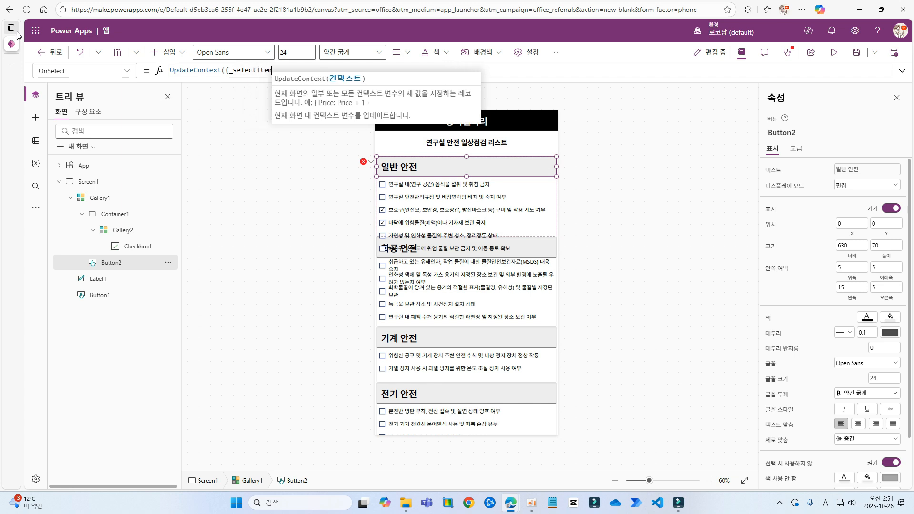
pyautogui.write(':TH')
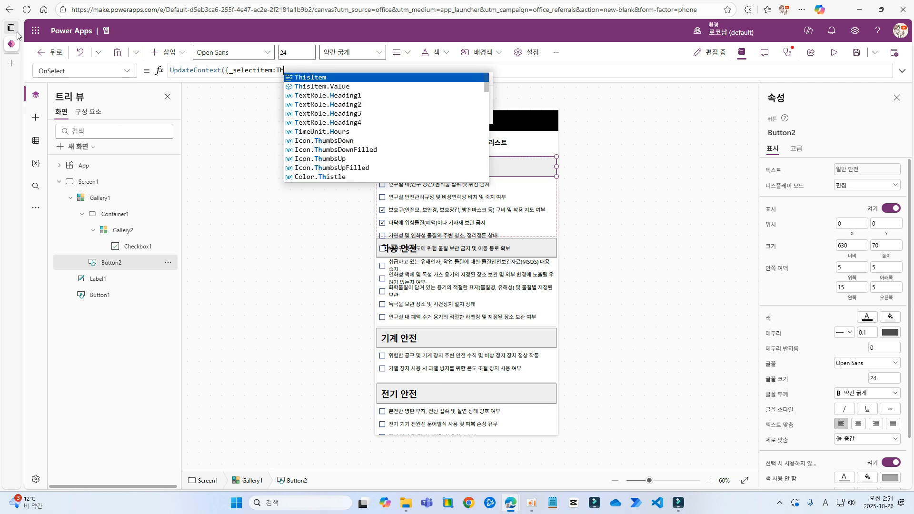
pyautogui.press('Down')
pyautogui.press('Tab')
pyautogui.write('})')
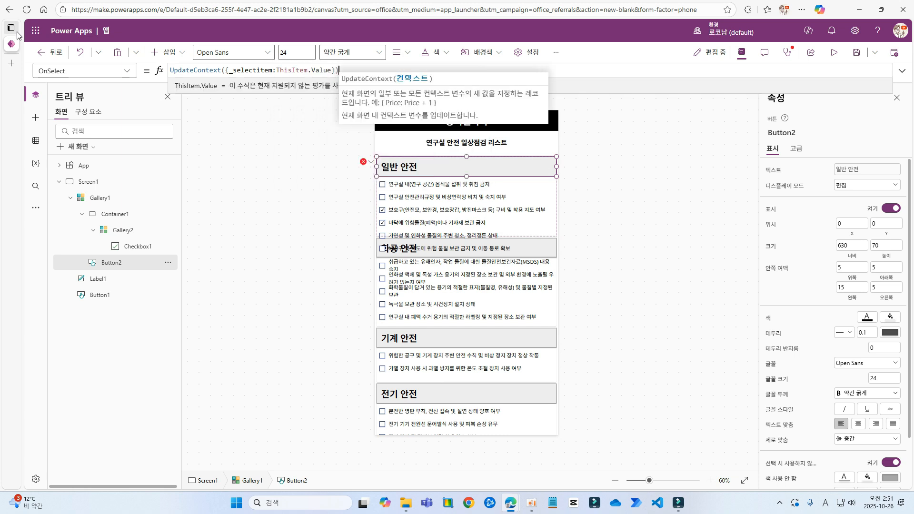
# Preview the app and try the 일반 안전 heading button with its new OnSelect action
pyautogui.doubleClick(254, 71)
pyautogui.press('F5')
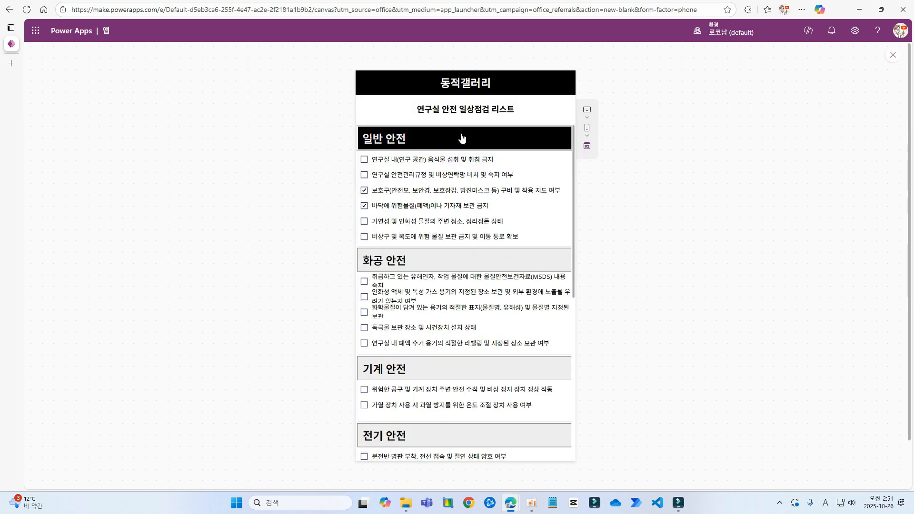
pyautogui.click(894, 55)
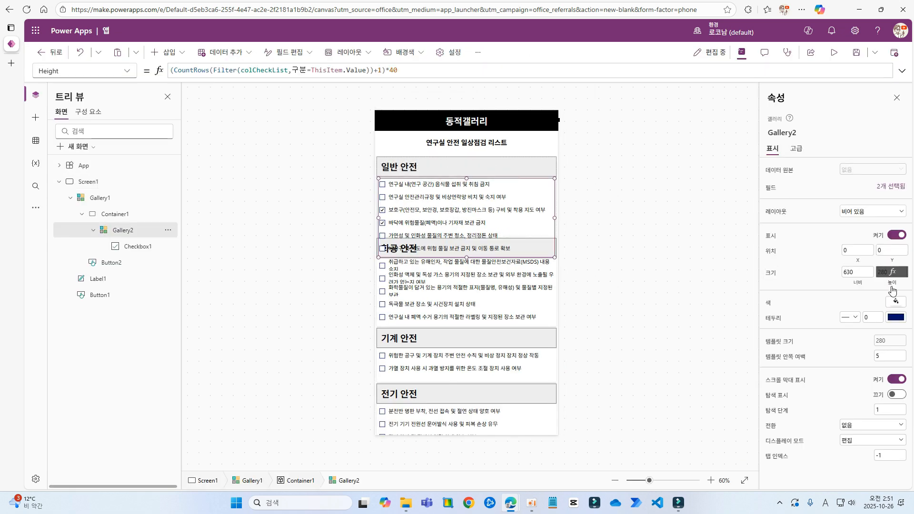
# Set Container1's Height formula to If(_selectitem=ThisItem.Value,(CountRows(Filter(colCheckList,구분=ThisItem.Value))+1)*40,0)
pyautogui.click(116, 214)
pyautogui.click(172, 72)
pyautogui.write('If(_selectitem')
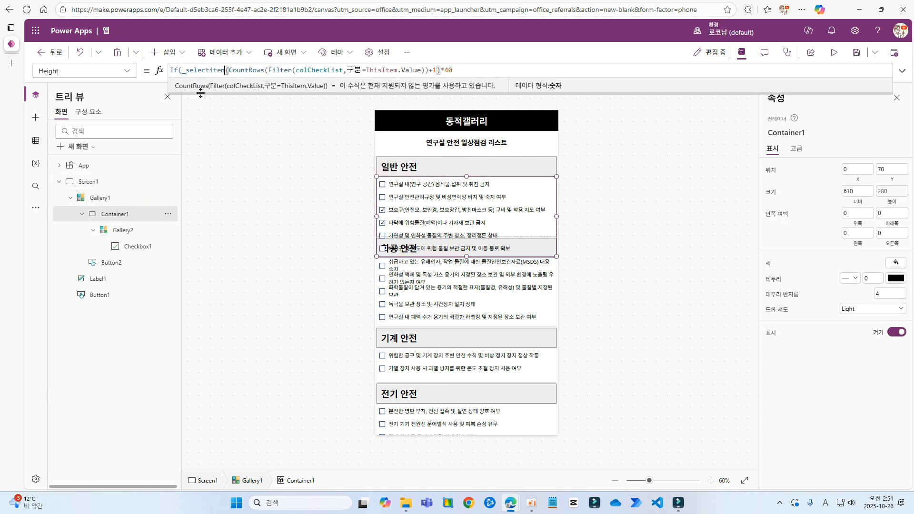
pyautogui.write('=ThisItem.Valu')
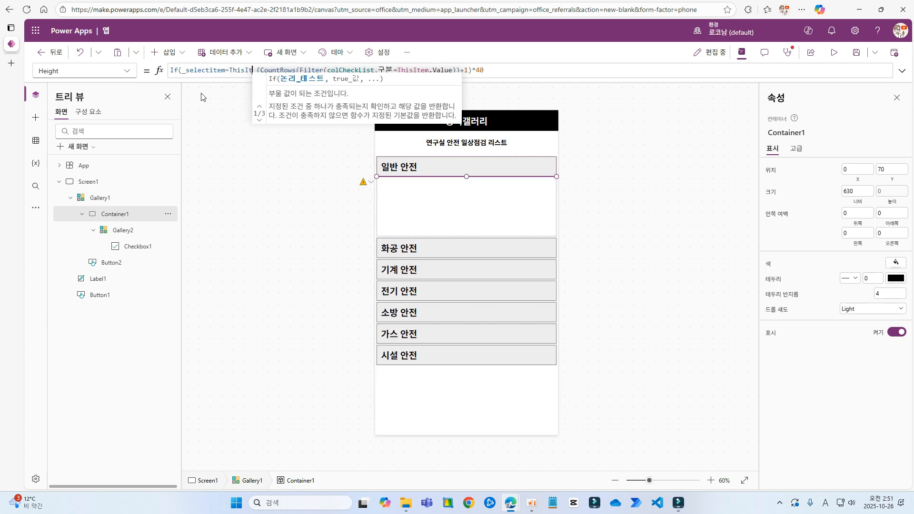
pyautogui.write('e,')
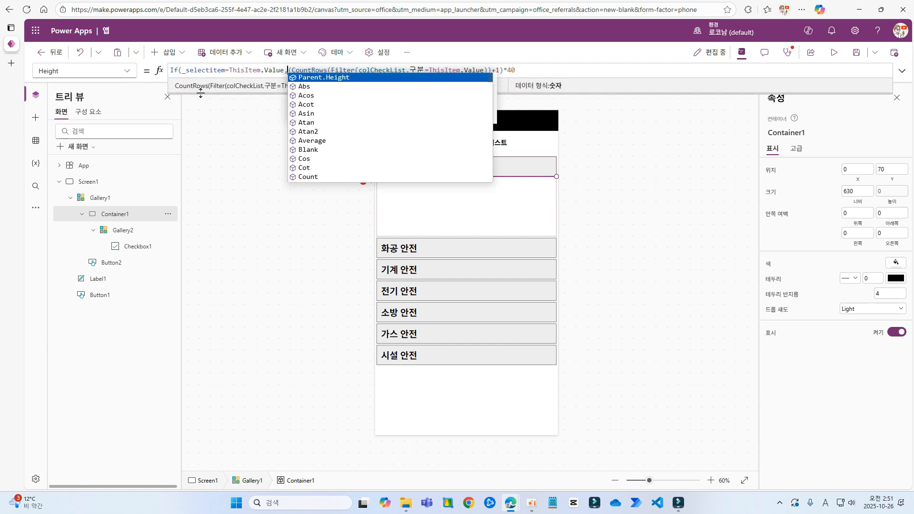
pyautogui.press('Delete')
pyautogui.press('End')
pyautogui.write(',0)')
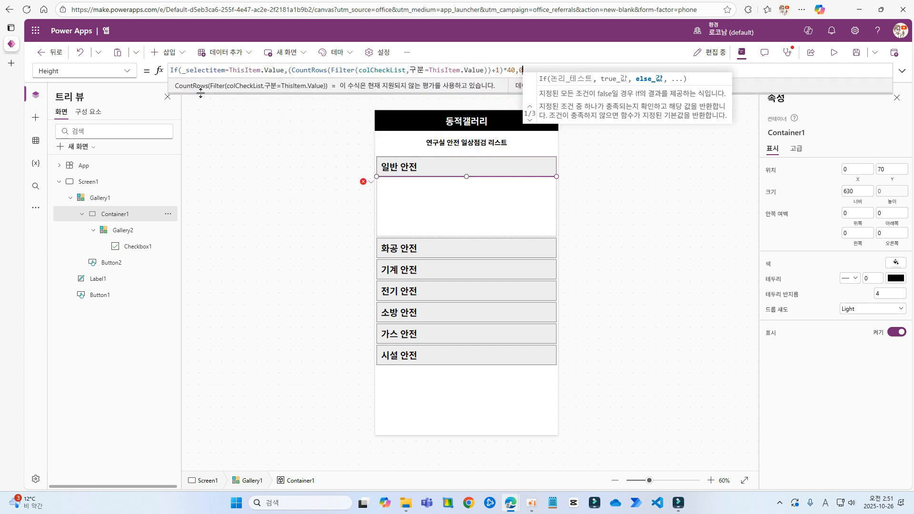
# Preview the app and select the 화공 안전, 기계 안전 and 일반 안전 headings to test expanding one section at a time
pyautogui.click(834, 53)
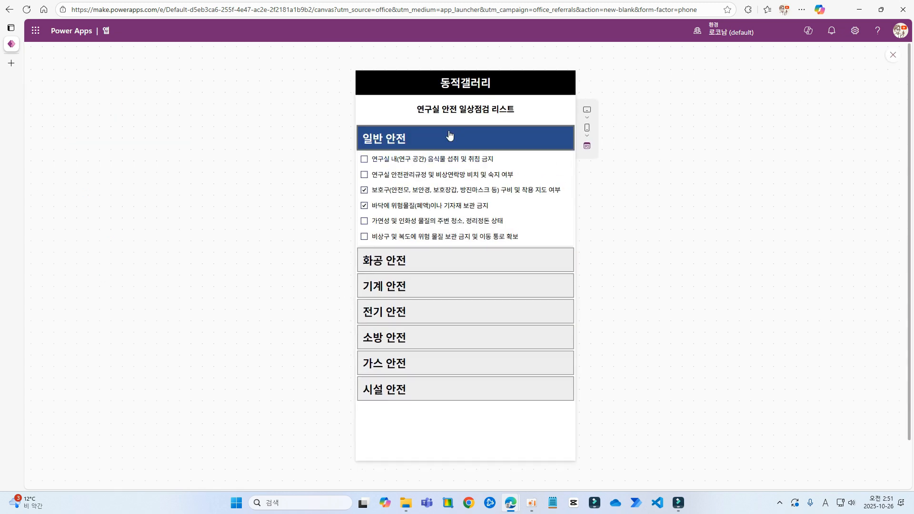
pyautogui.click(425, 265)
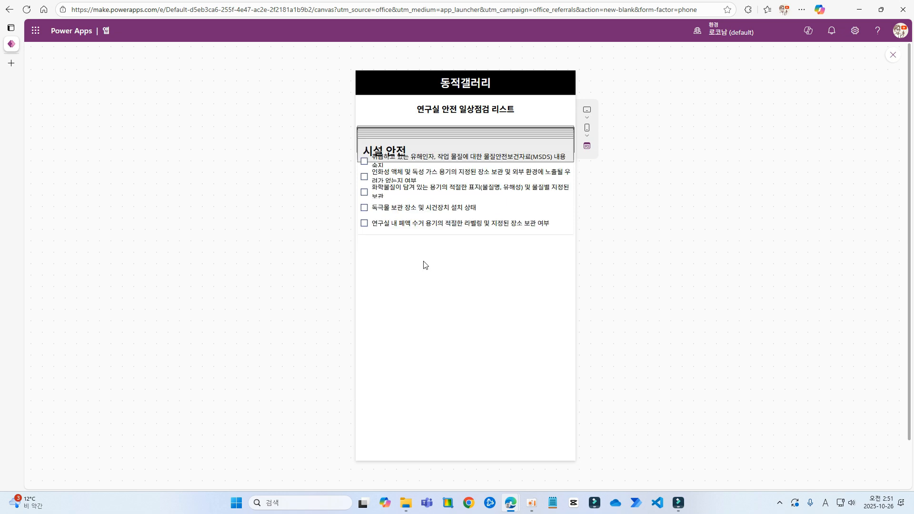
pyautogui.click(416, 284)
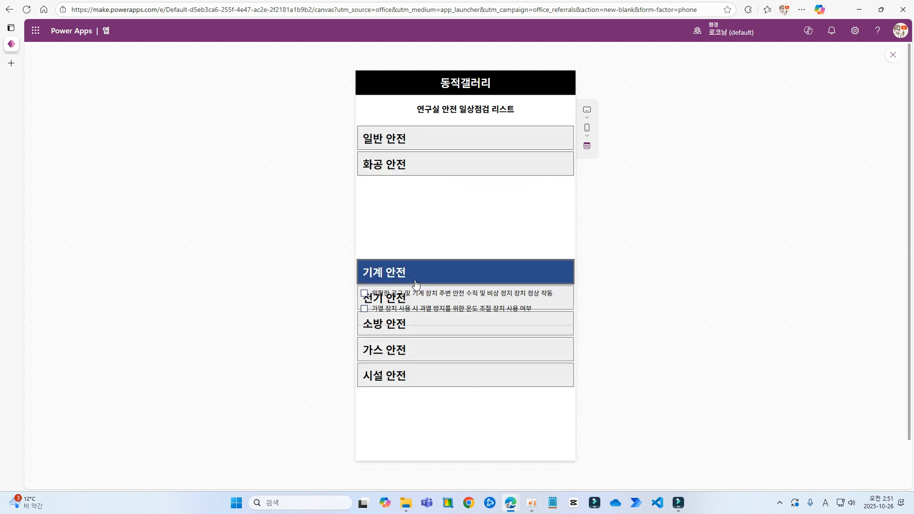
pyautogui.click(424, 141)
pyautogui.click(891, 57)
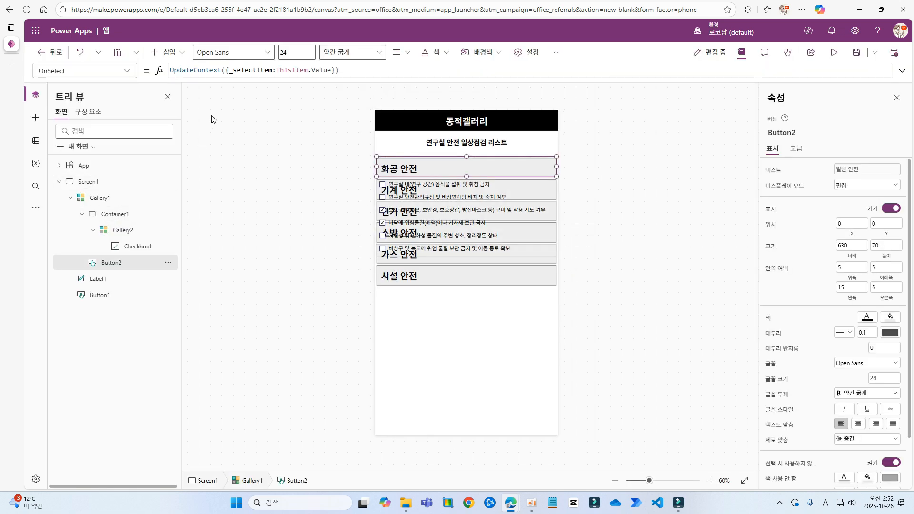
# Preview the app again and check how sections resize when selecting the 일반 안전 and 화공 안전 headings
pyautogui.click(834, 52)
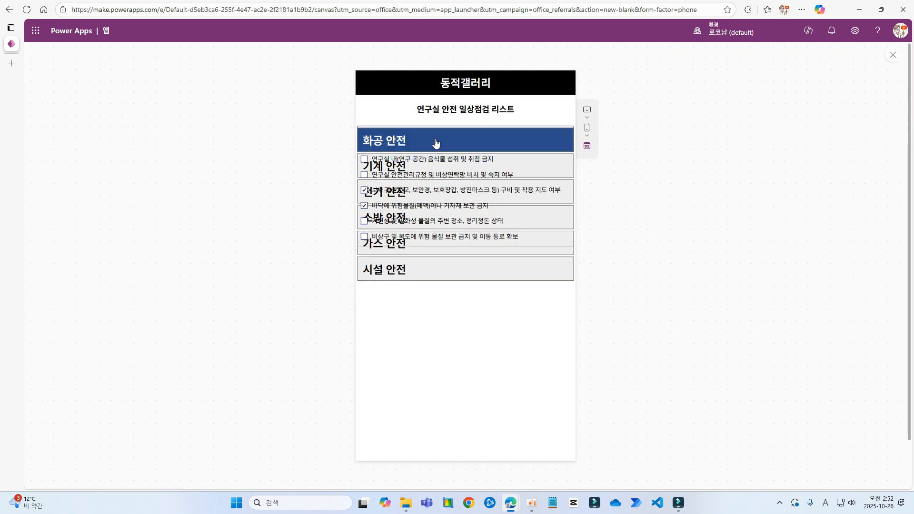
pyautogui.click(426, 143)
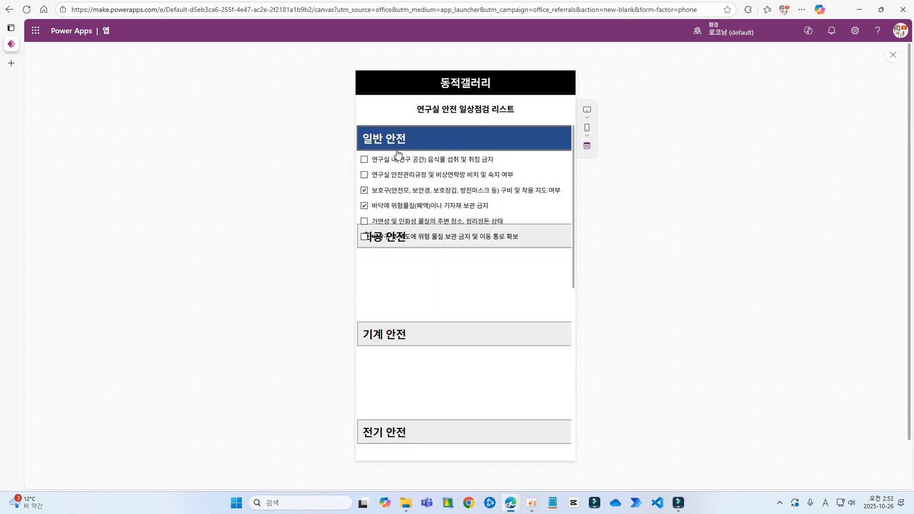
pyautogui.click(411, 149)
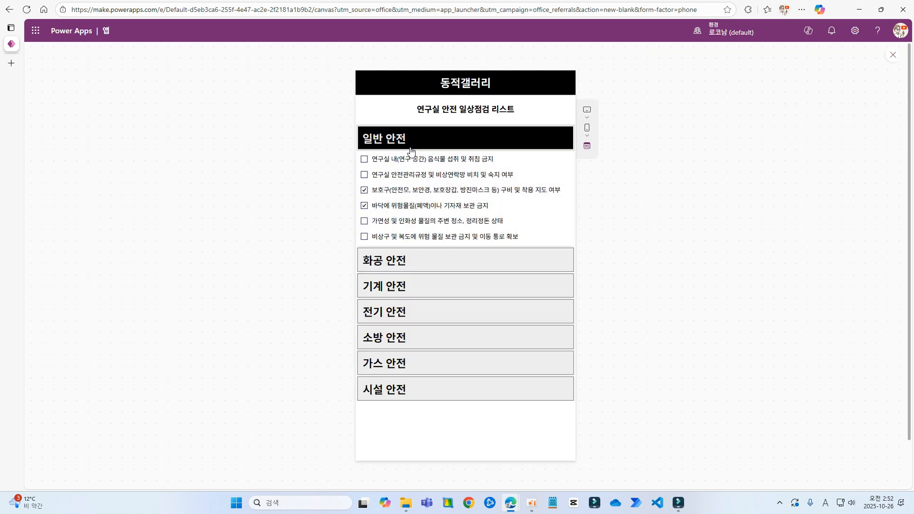
pyautogui.click(451, 257)
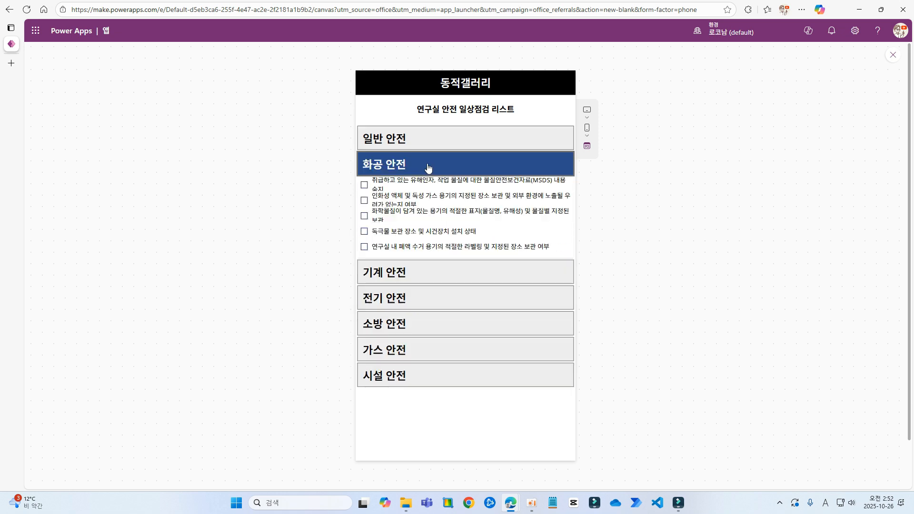
pyautogui.press('Escape')
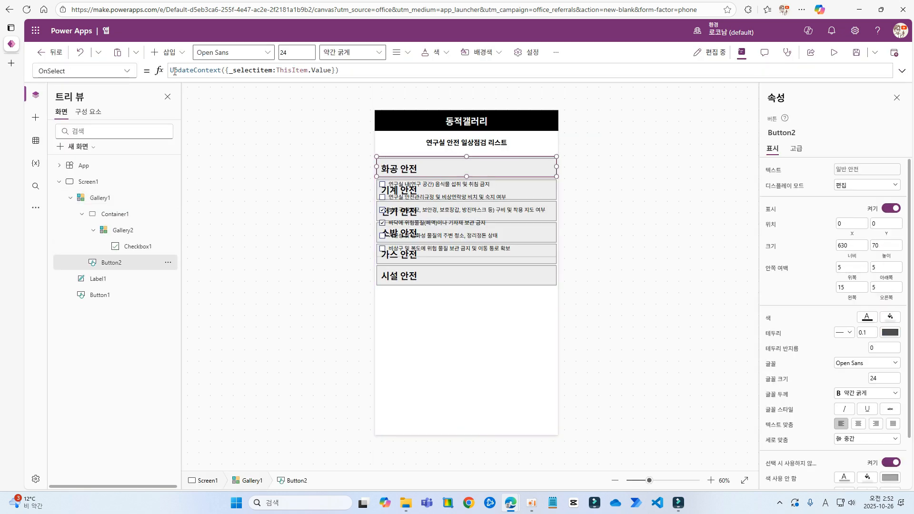
# Change Button2's OnSelect formula to If(_selectitem=ThisItem.Value, UpdateContext({_selectitem:Blank()}), UpdateContext({_selectitem:ThisItem.Value}))
pyautogui.press('Left')
pyautogui.write('If')
pyautogui.write('(_selectitem')
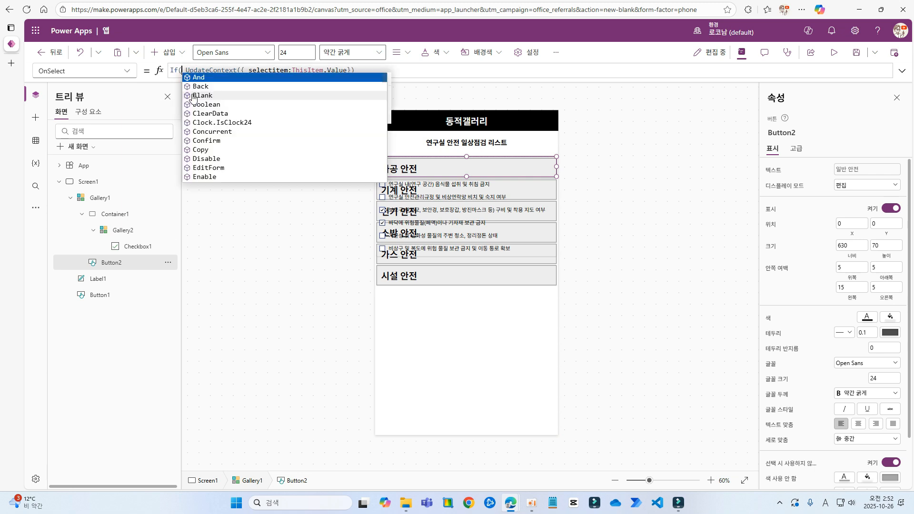
pyautogui.write('=This')
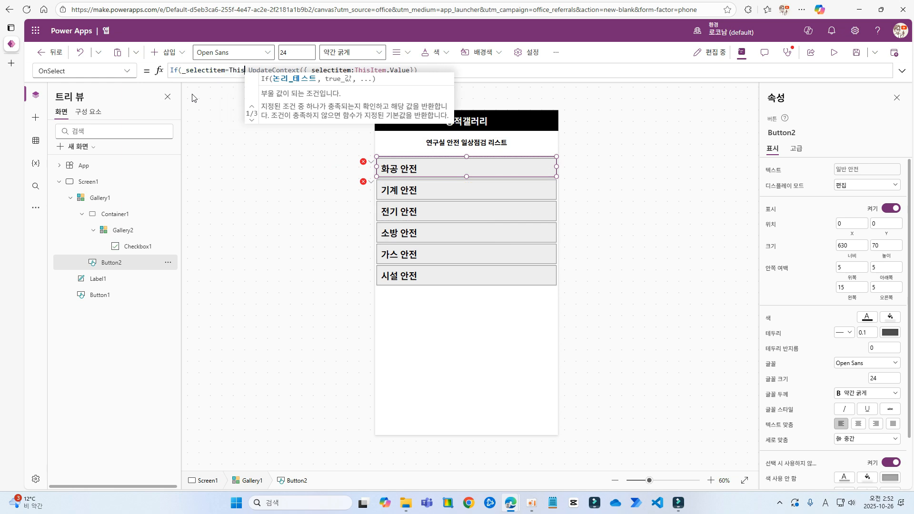
pyautogui.write('Item.Value,')
pyautogui.moveTo(288, 70); pyautogui.dragTo(398, 70)
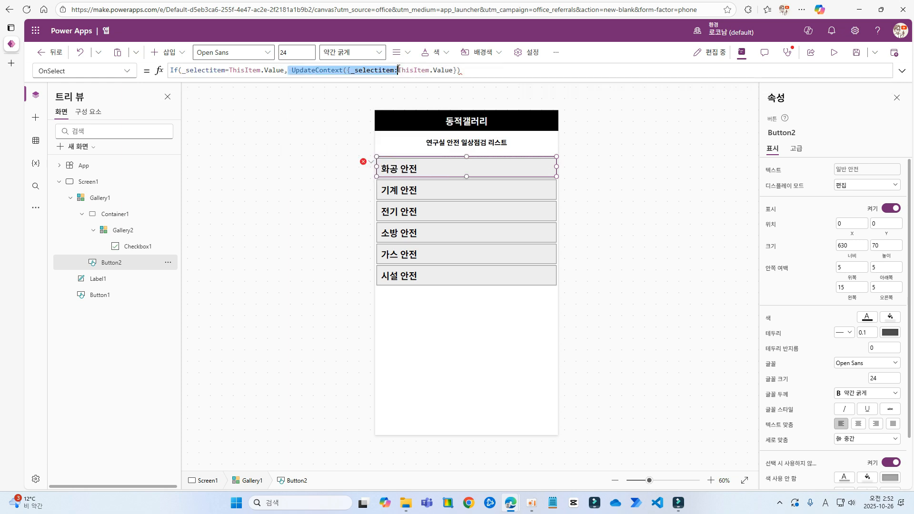
pyautogui.hotkey('ctrl', 'c')
pyautogui.click(292, 70)
pyautogui.hotkey('ctrl', 'v')
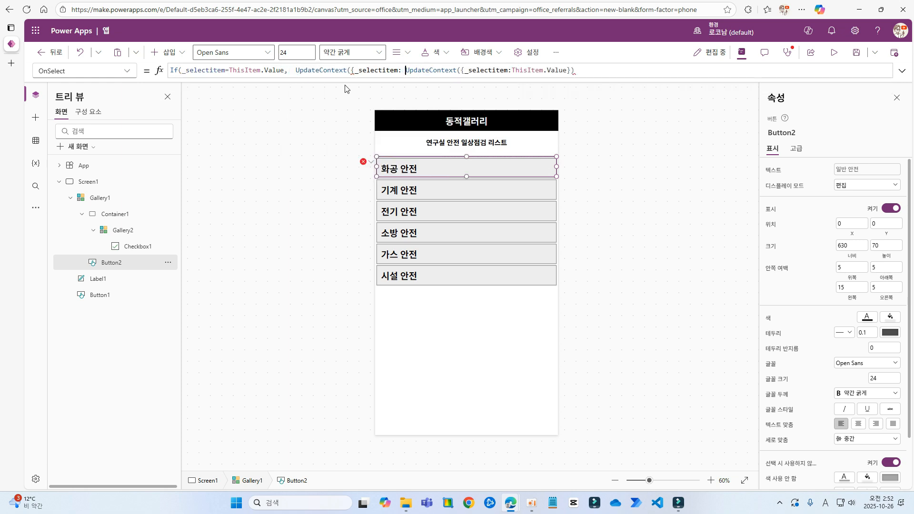
pyautogui.write('B')
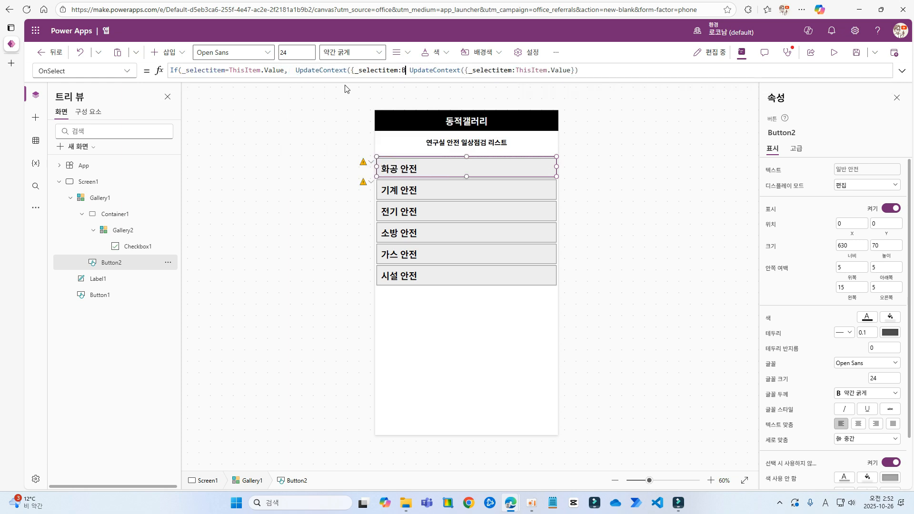
pyautogui.write('lank(')
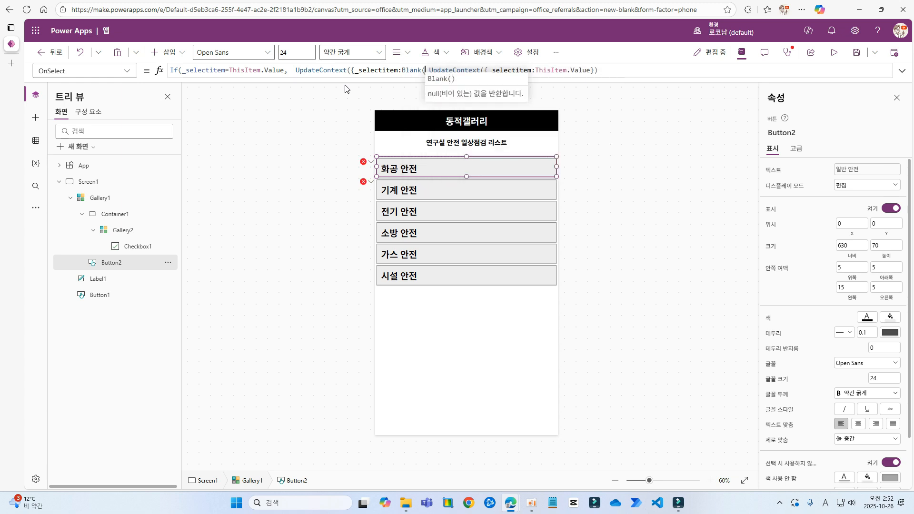
pyautogui.write(')}),')
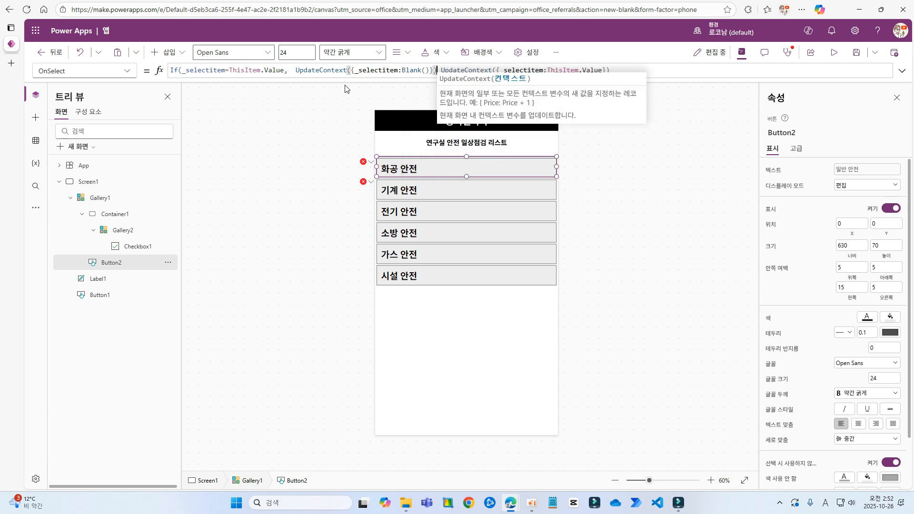
pyautogui.press('Tab')
pyautogui.write(')')
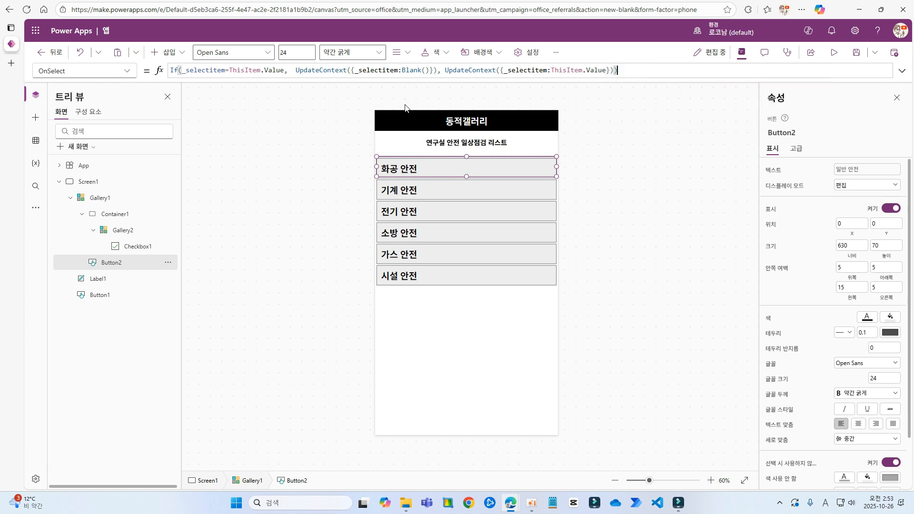
# Preview the app and test expanding and collapsing the 일반 안전 and 화공 안전 checklists by repeatedly selecting their headings
pyautogui.click(834, 52)
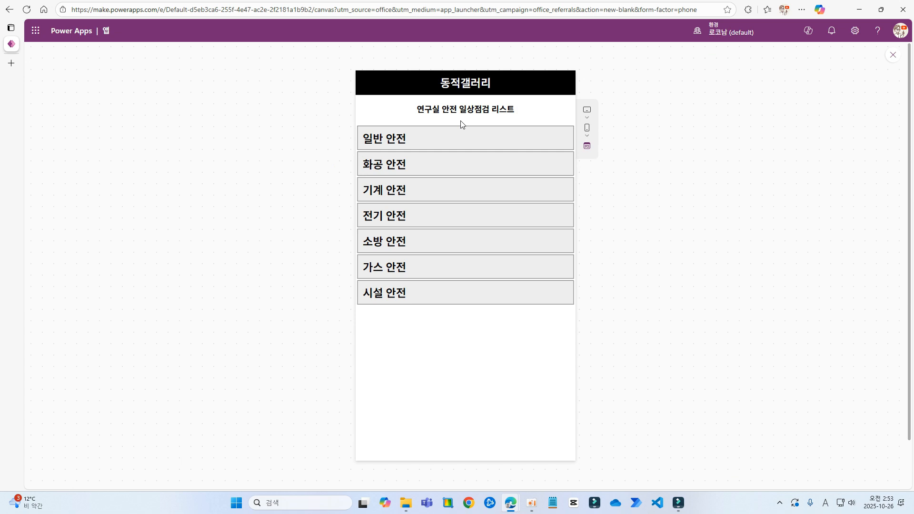
pyautogui.click(415, 139)
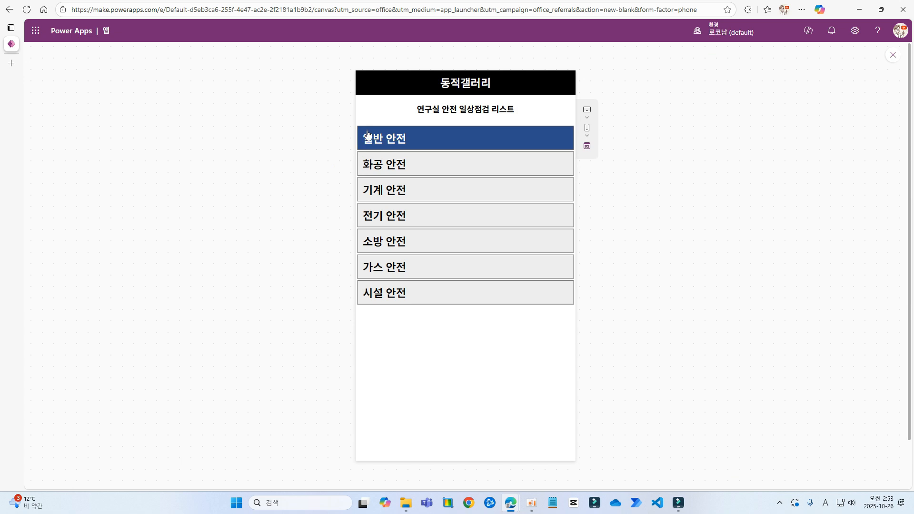
pyautogui.click(400, 144)
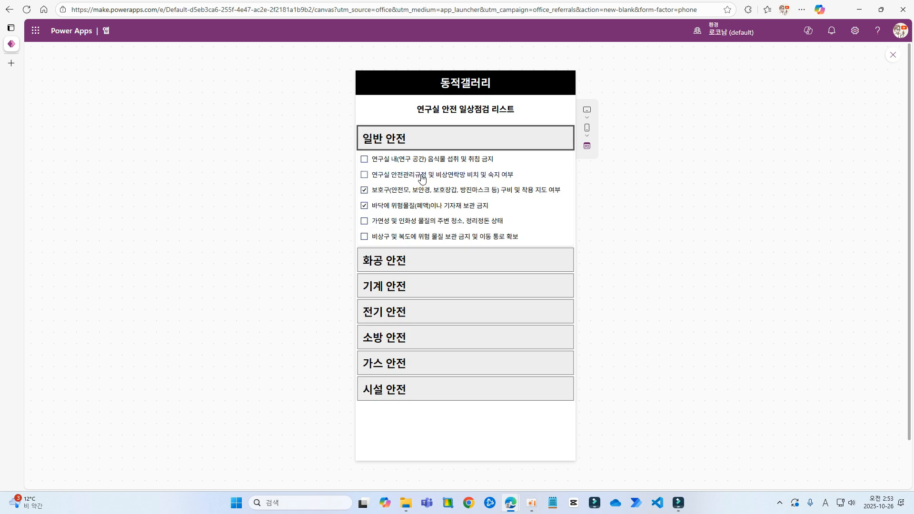
pyautogui.click(401, 265)
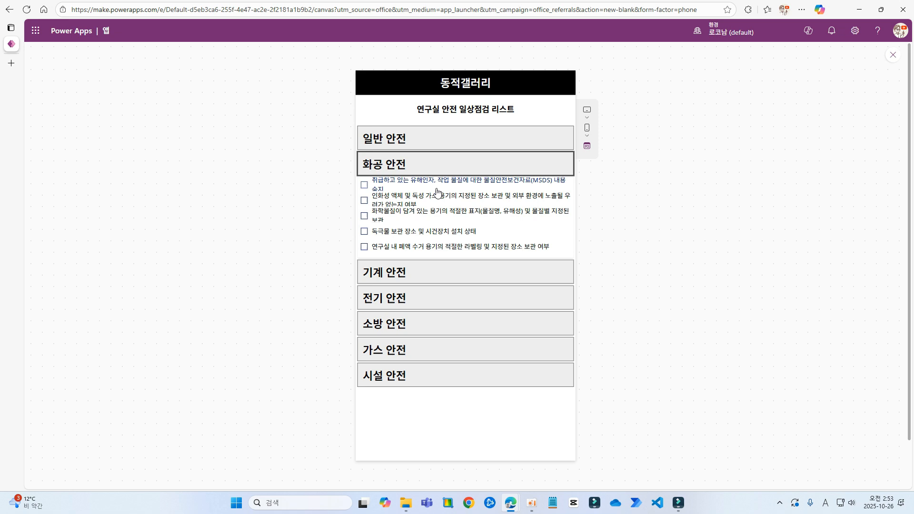
pyautogui.click(389, 168)
pyautogui.click(395, 145)
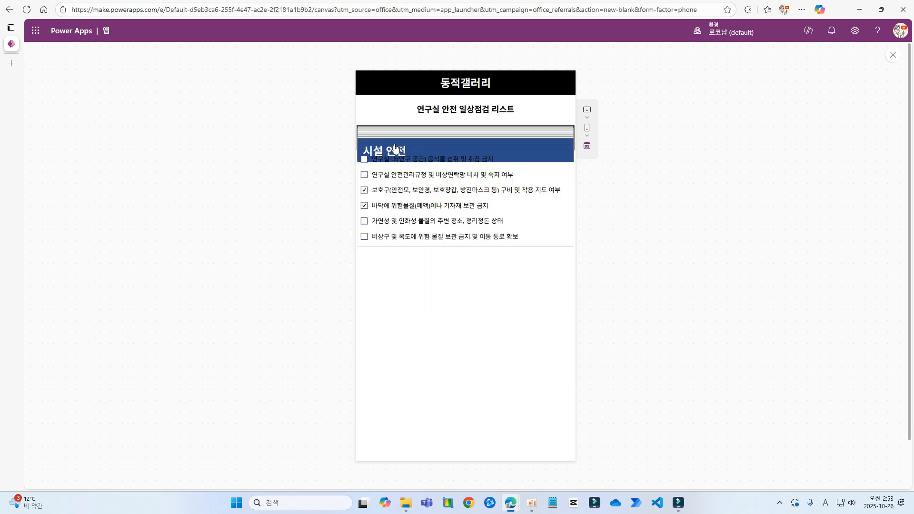
pyautogui.click(452, 145)
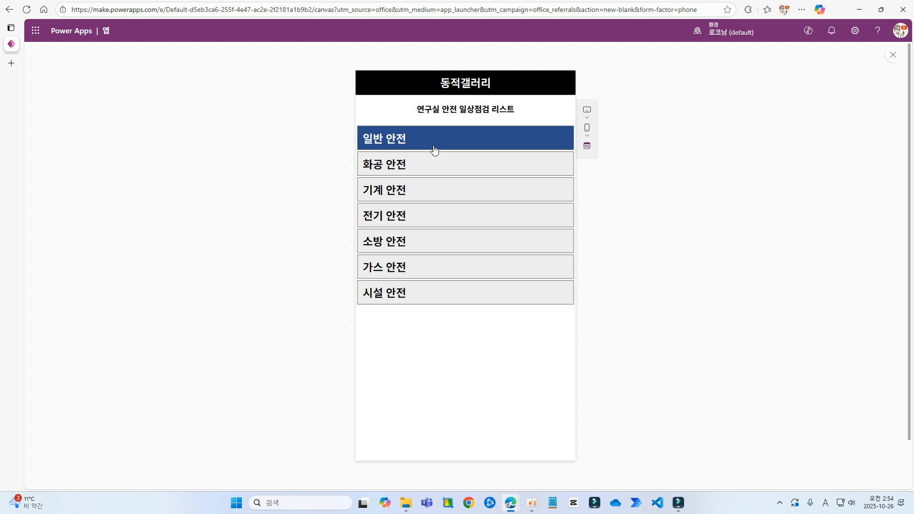
# Select the 화공 안전, 기계 안전 and 전기 안전 headings in turn to check switching directly between expanded sections
pyautogui.click(431, 160)
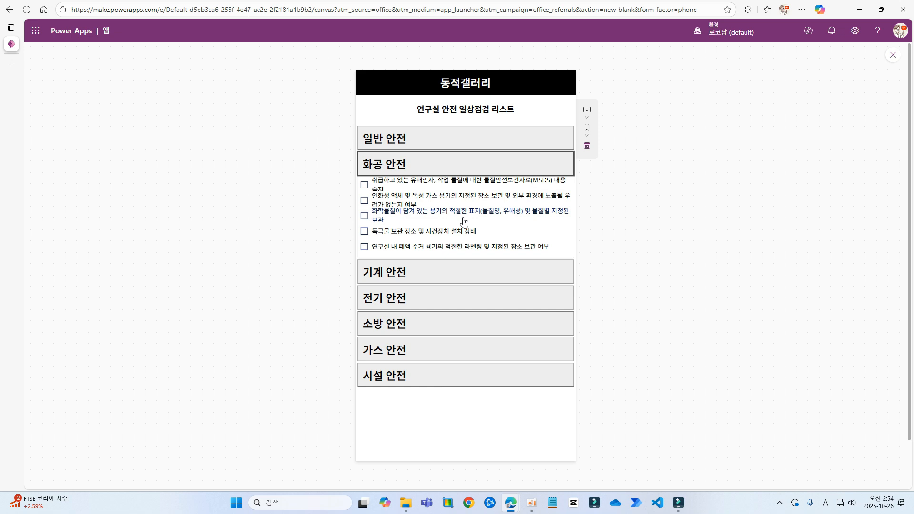
pyautogui.click(416, 272)
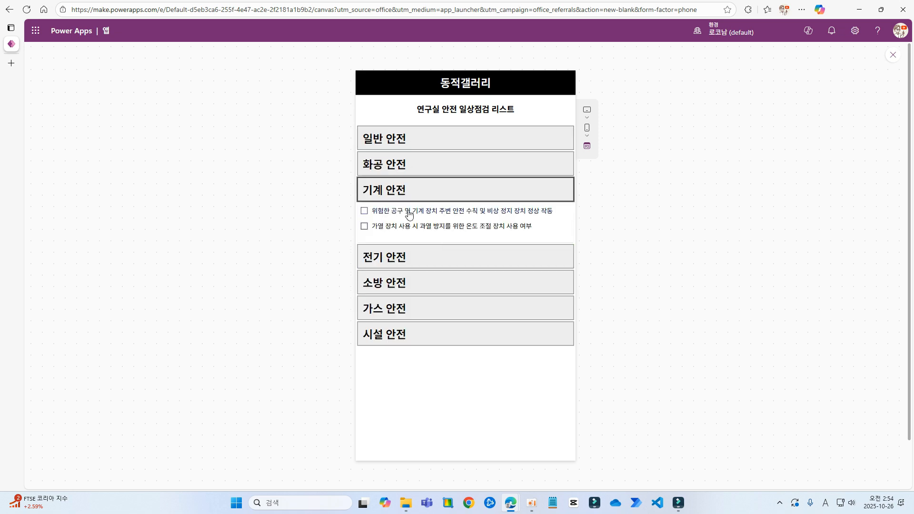
pyautogui.click(438, 262)
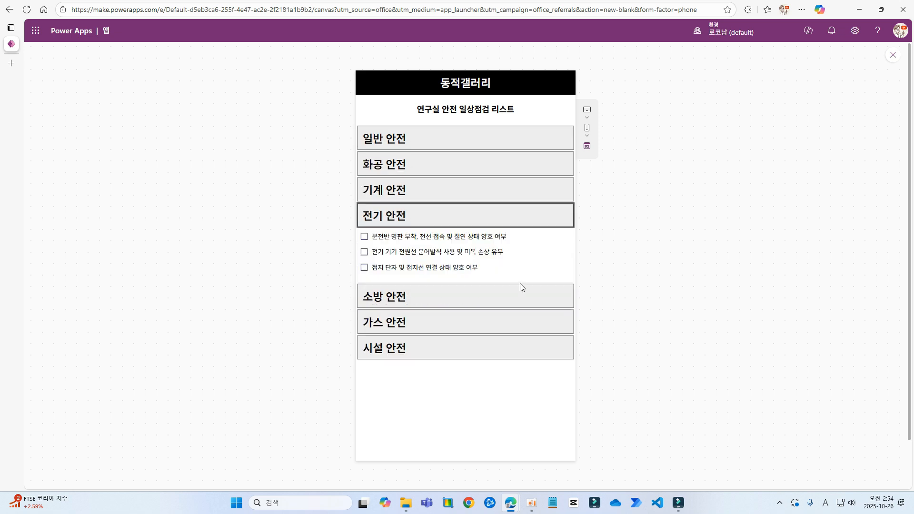